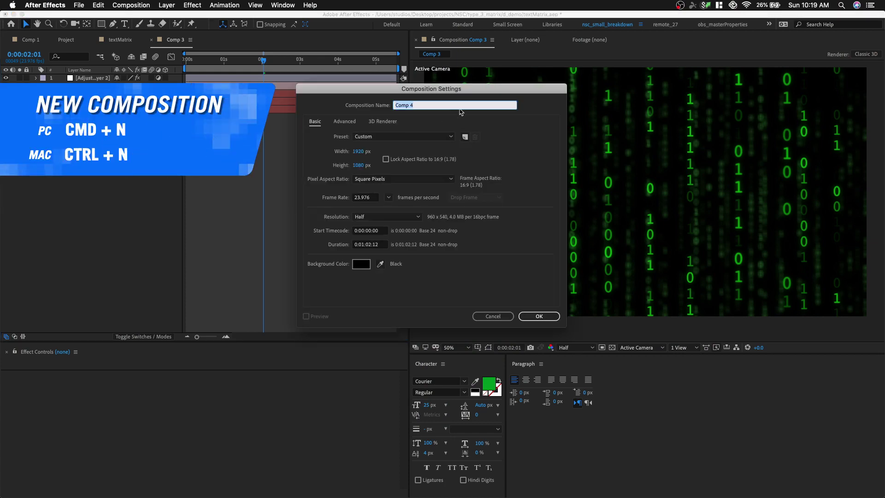
# Create Comp 4 at 1920×1080 and 24 fps, with a duration of 5 seconds.
pyautogui.click(388, 197)
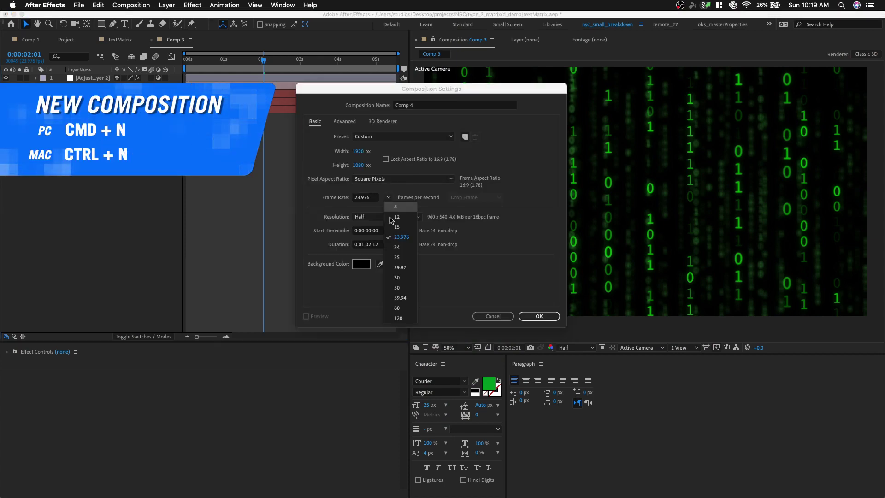
pyautogui.click(397, 247)
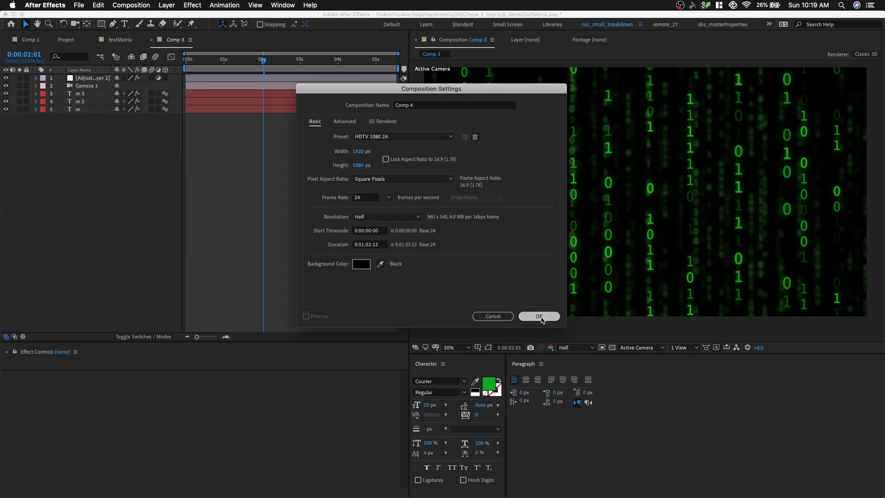
pyautogui.click(371, 244)
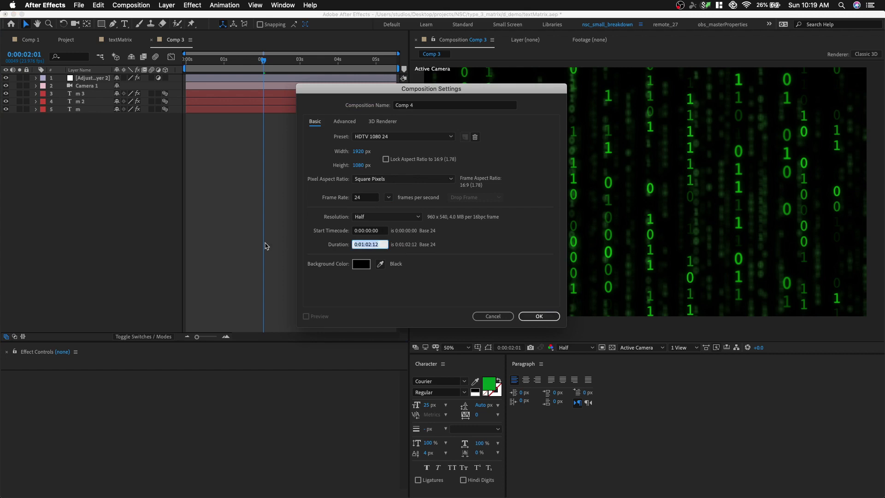
pyautogui.write('500')
pyautogui.click(538, 316)
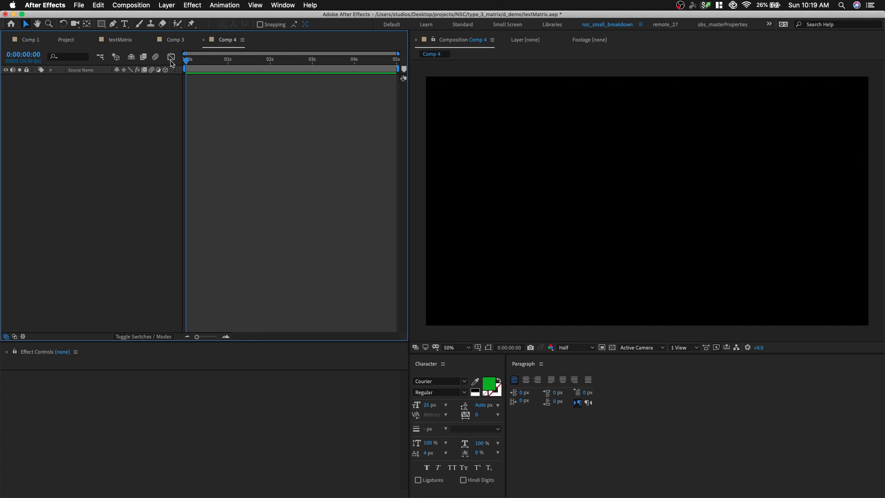
# Add a paragraph text layer spanning the frame and select it.
pyautogui.click(125, 25)
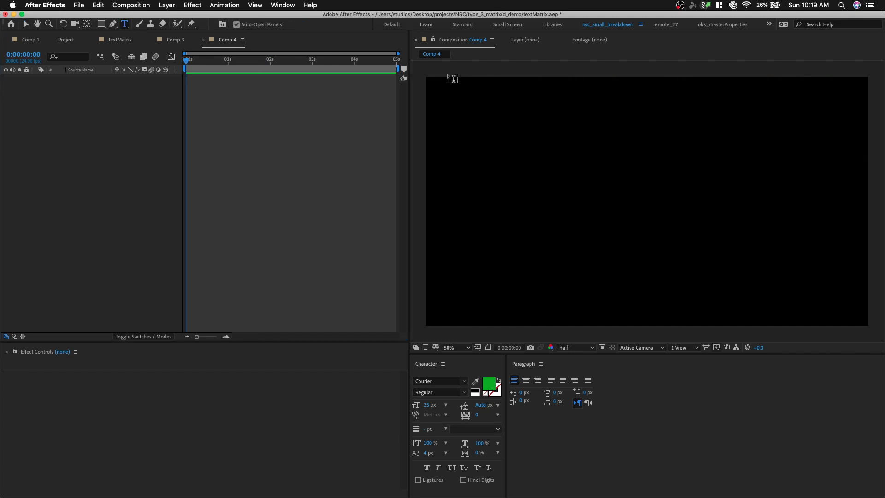
pyautogui.moveTo(425, 76); pyautogui.dragTo(876, 327)
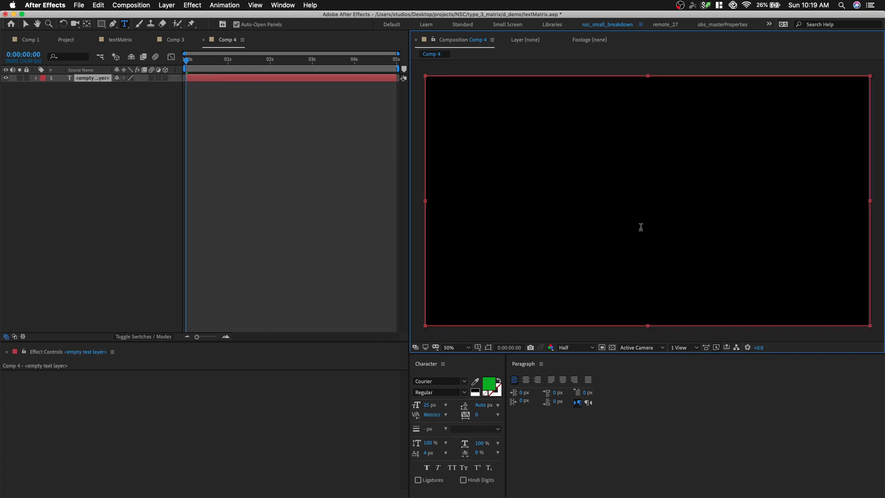
pyautogui.click(128, 111)
pyautogui.click(105, 82)
# Rename the text layer to 'm' and expand its Text properties.
pyautogui.press('Return')
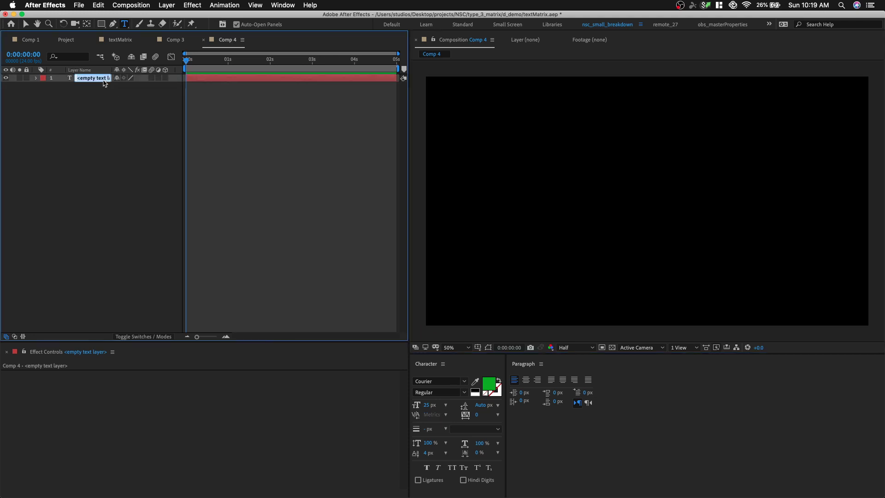
pyautogui.write('m')
pyautogui.press('Return')
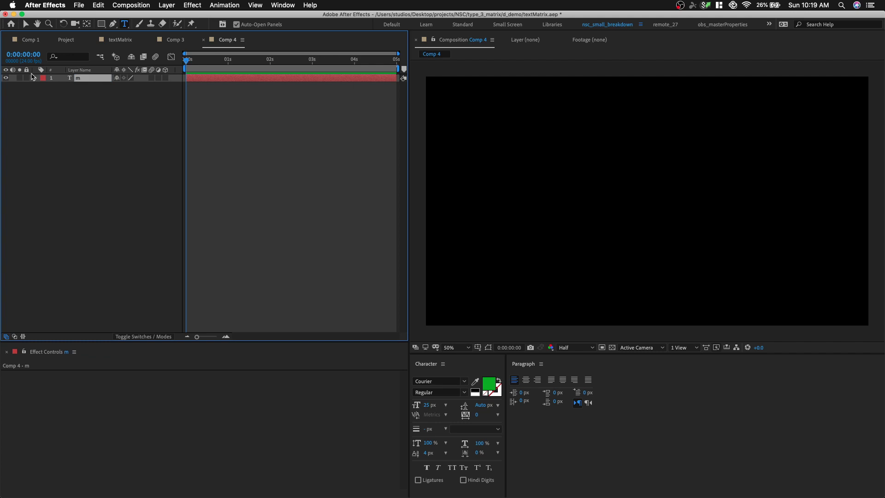
pyautogui.click(35, 79)
pyautogui.click(45, 86)
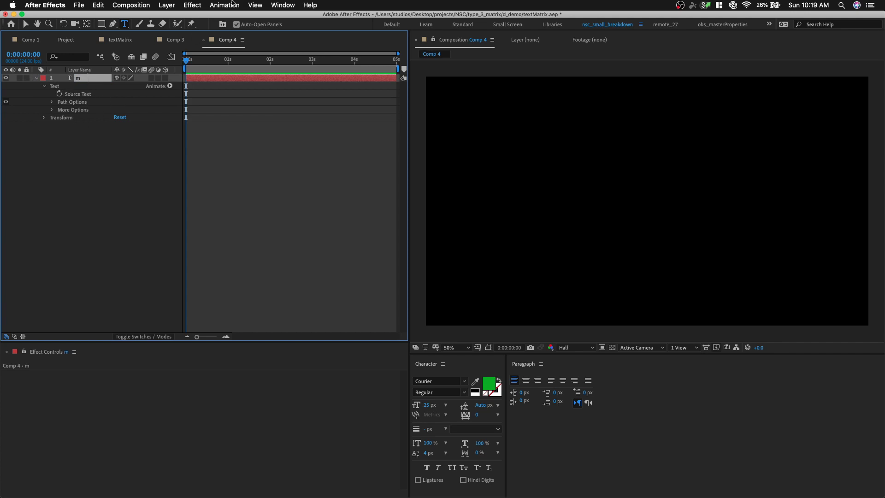
# Add a Slider Control effect to layer m and duplicate it into three sliders.
pyautogui.click(218, 3)
pyautogui.moveTo(194, 4)
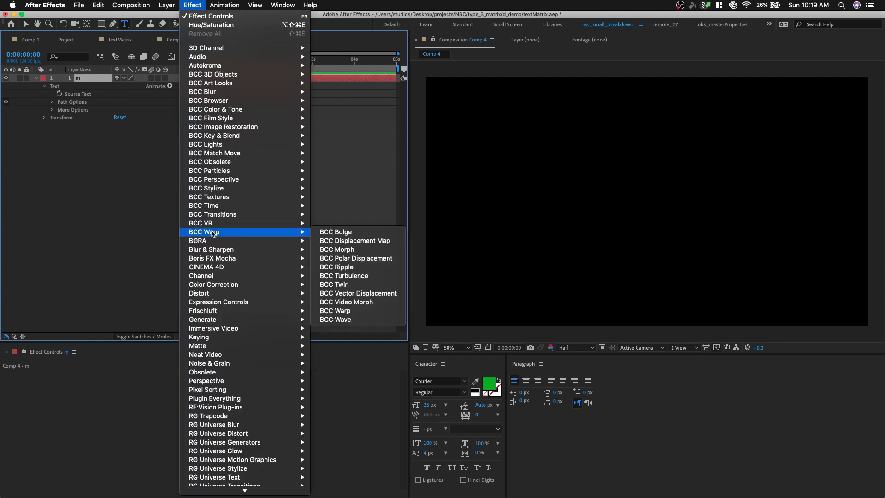
pyautogui.moveTo(247, 310)
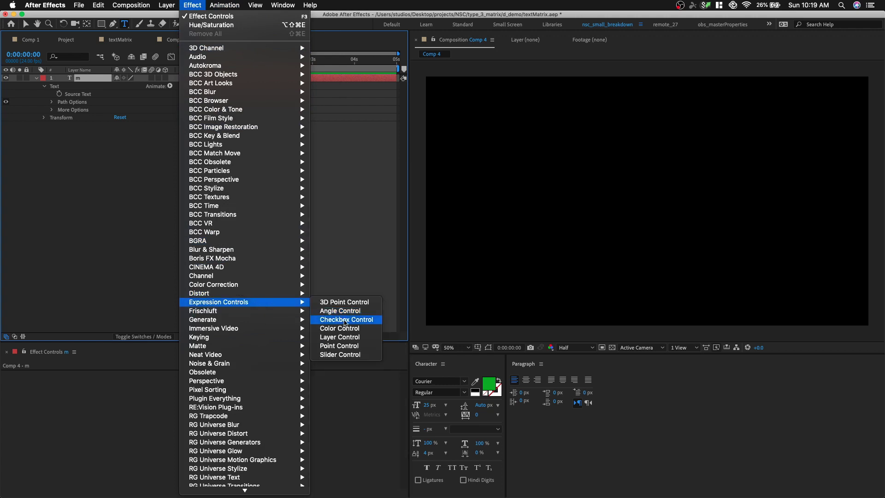
pyautogui.click(343, 354)
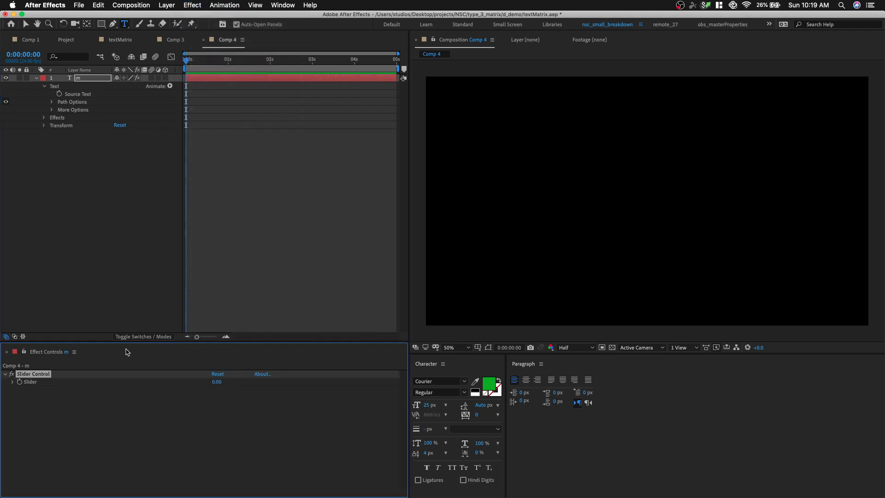
pyautogui.hotkey('ctrl', 'd')
pyautogui.hotkey('ctrl', 'd')
# Rename the first two sliders 'seed' and 'vel'.
pyautogui.click(33, 375)
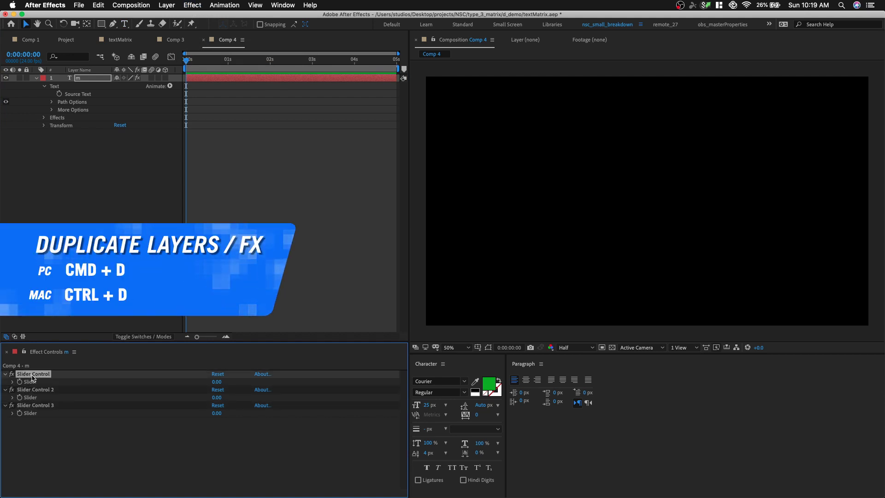
pyautogui.press('Return')
pyautogui.write('seed')
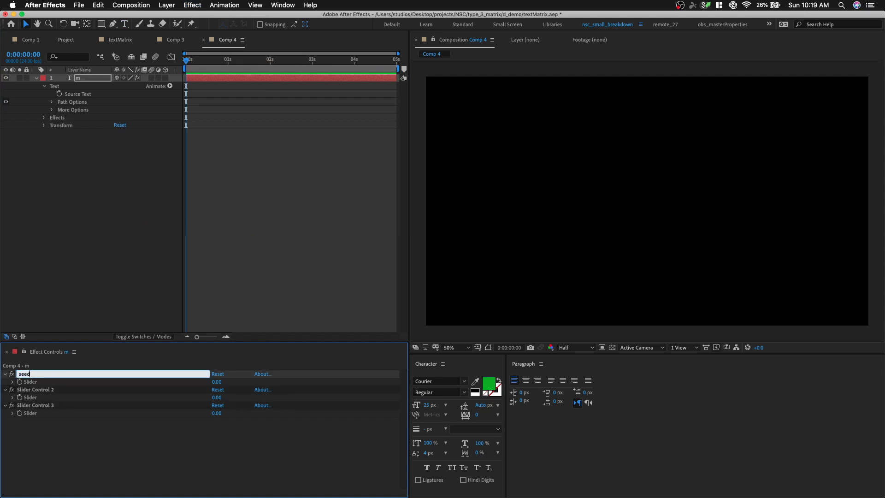
pyautogui.press('Return')
pyautogui.click(42, 392)
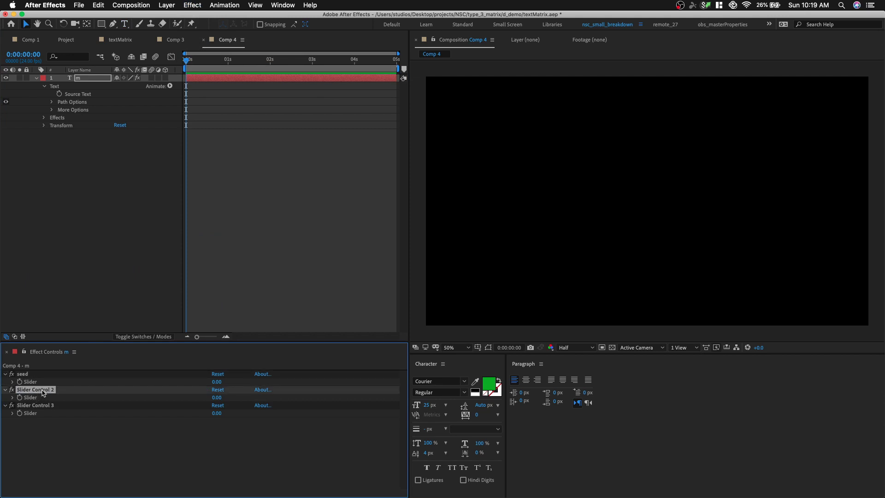
pyautogui.press('Return')
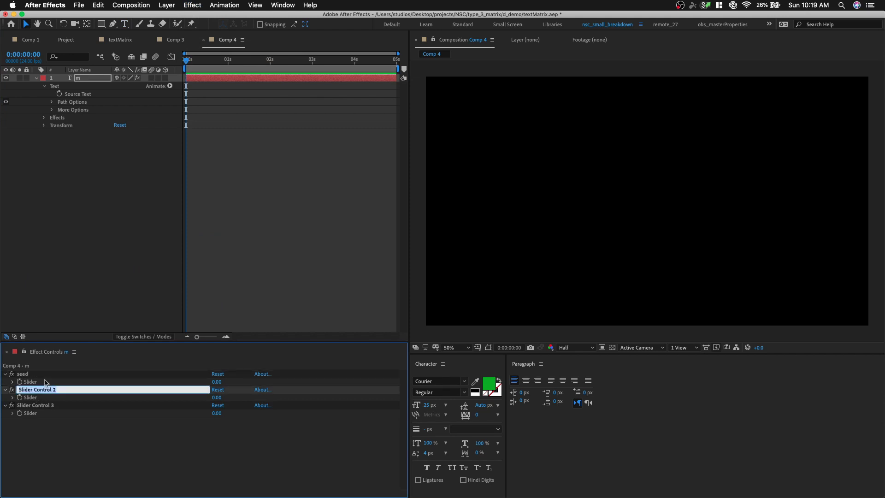
pyautogui.write('vel')
pyautogui.press('Return')
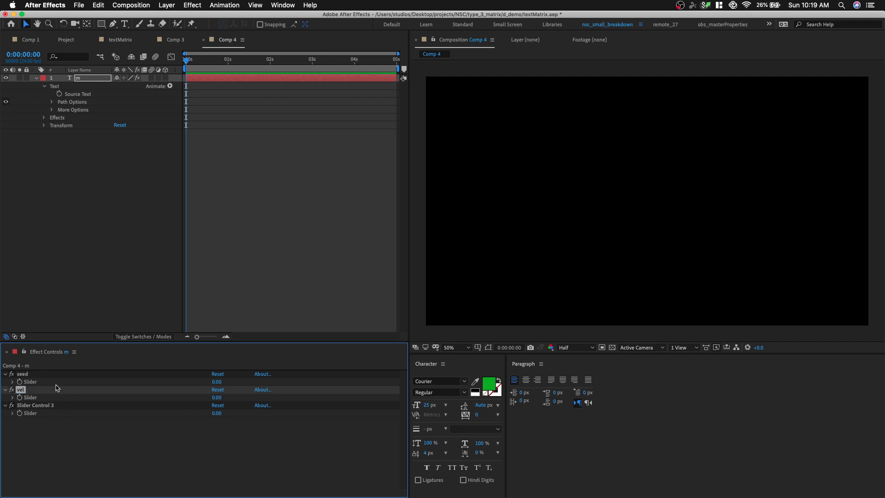
# Rename the third slider 'n' and move it above vel.
pyautogui.click(42, 406)
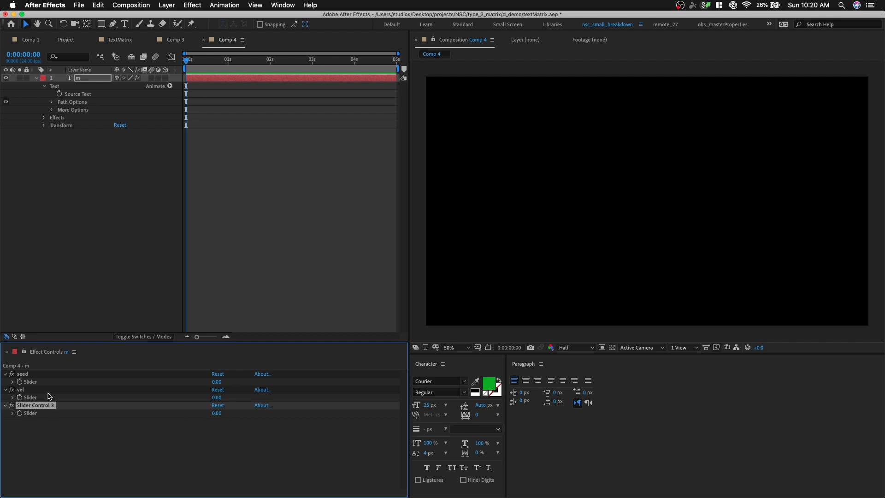
pyautogui.press('Return')
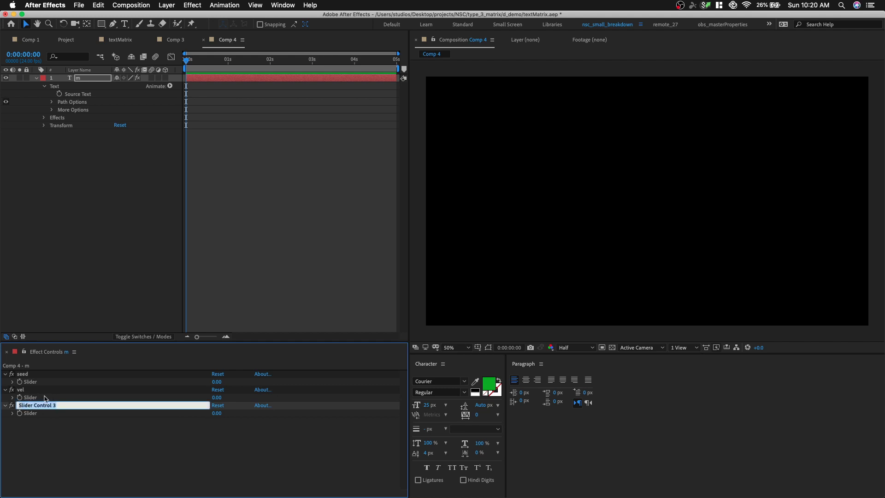
pyautogui.write('n')
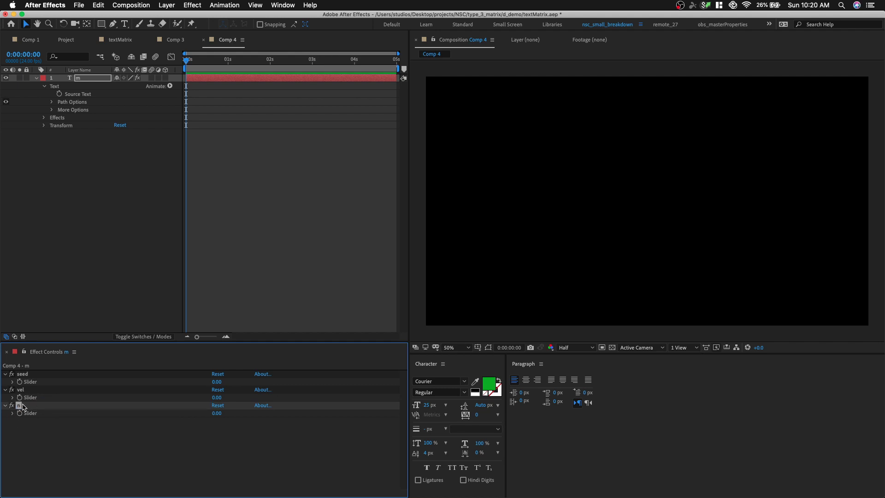
pyautogui.moveTo(25, 407); pyautogui.dragTo(47, 392)
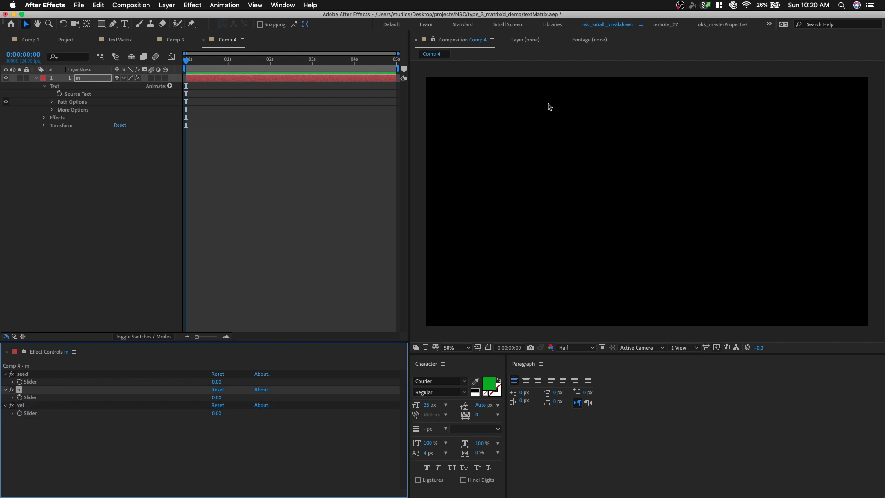
pyautogui.click(123, 167)
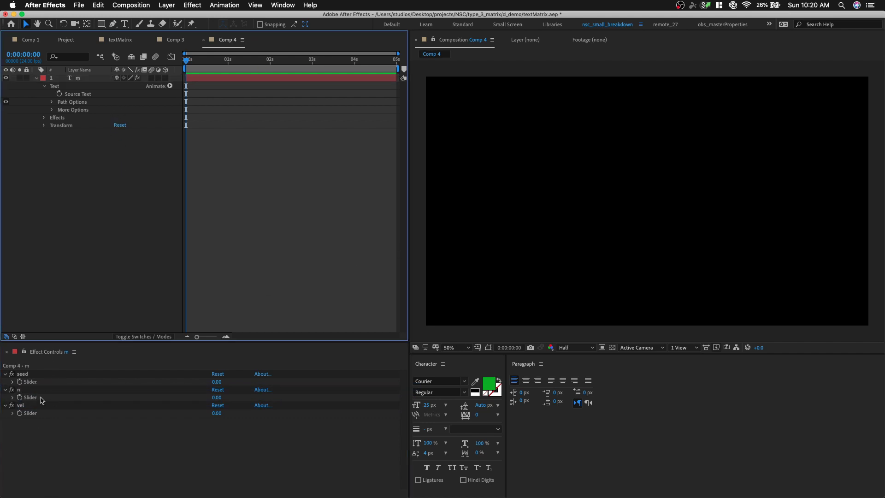
pyautogui.click(75, 94)
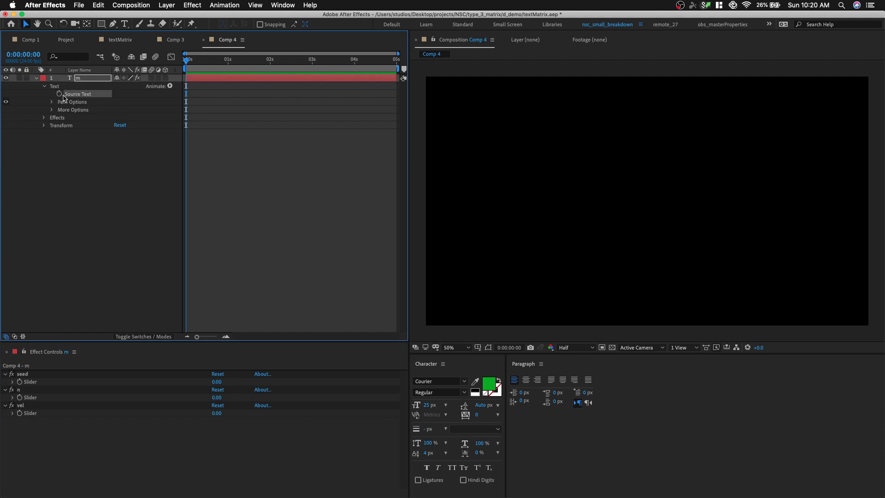
# Set the expression editor font size to 20 in the Scripting & Expressions preferences.
pyautogui.click(103, 165)
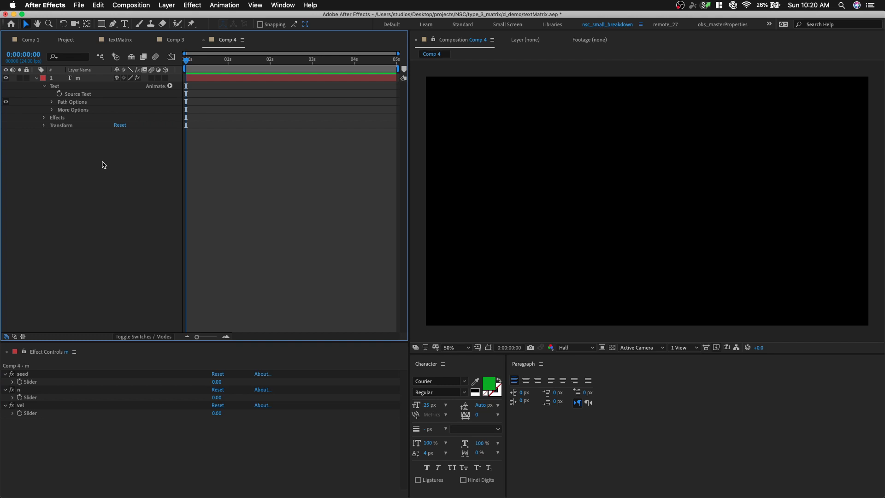
pyautogui.press('super+alt+semicolon')
pyautogui.click(47, 248)
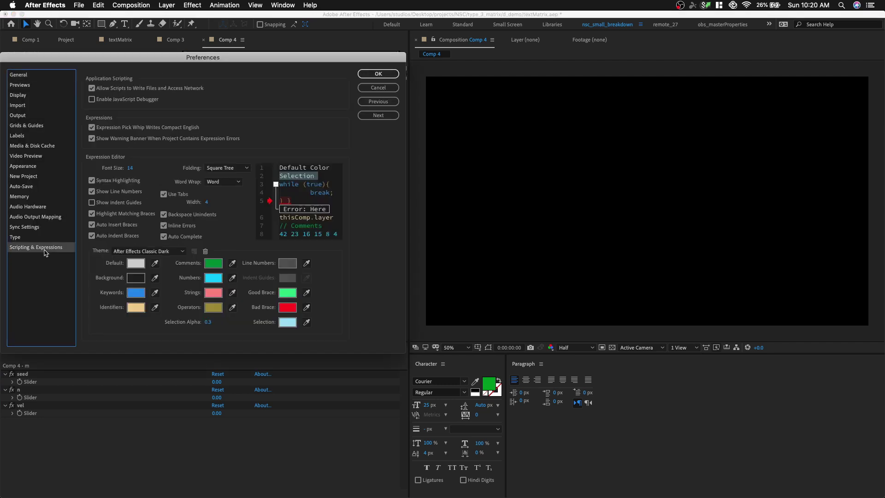
pyautogui.click(130, 168)
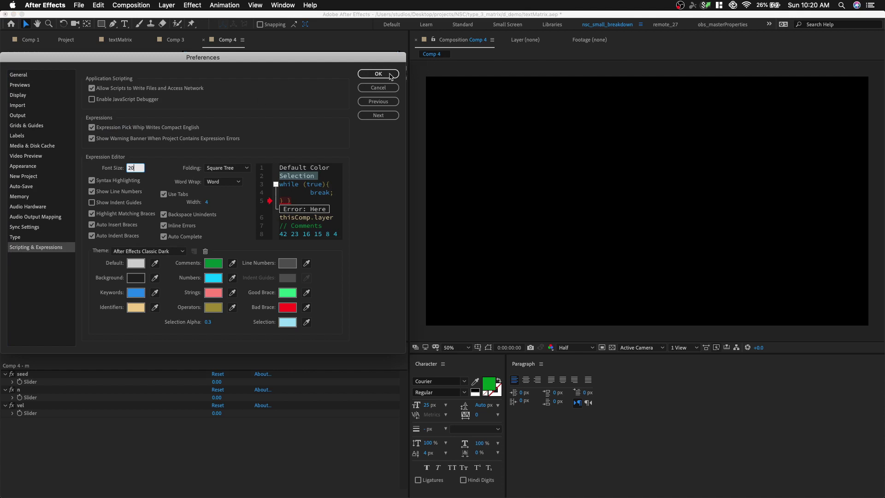
pyautogui.press('Return')
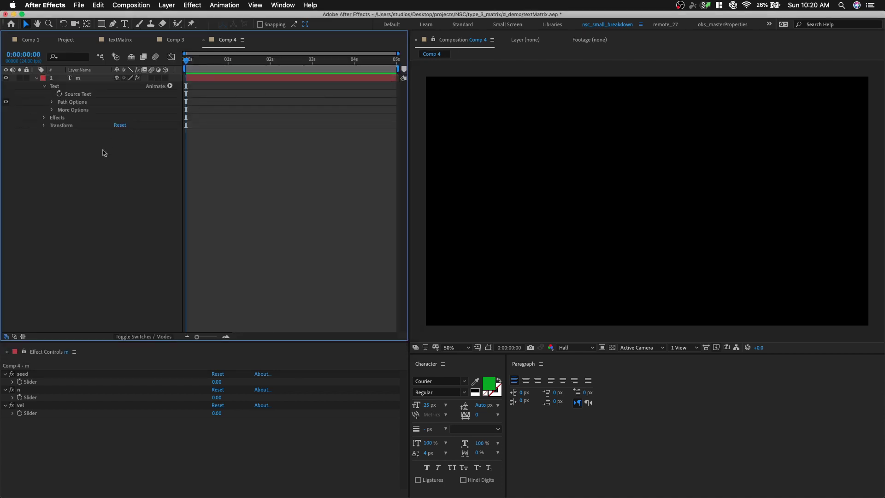
# Add a Source Text expression with variables seed and n linked to their sliders.
pyautogui.keyDown('alt'); pyautogui.click(59, 95); pyautogui.keyUp('alt')
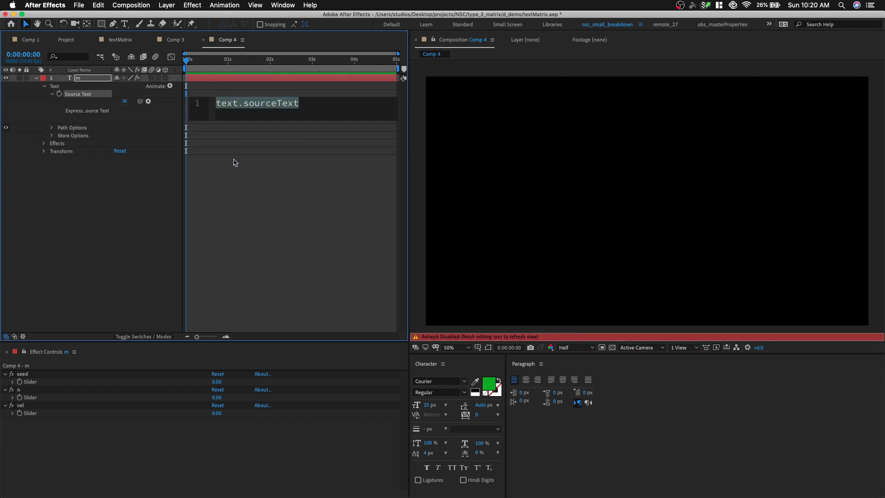
pyautogui.write('seed =')
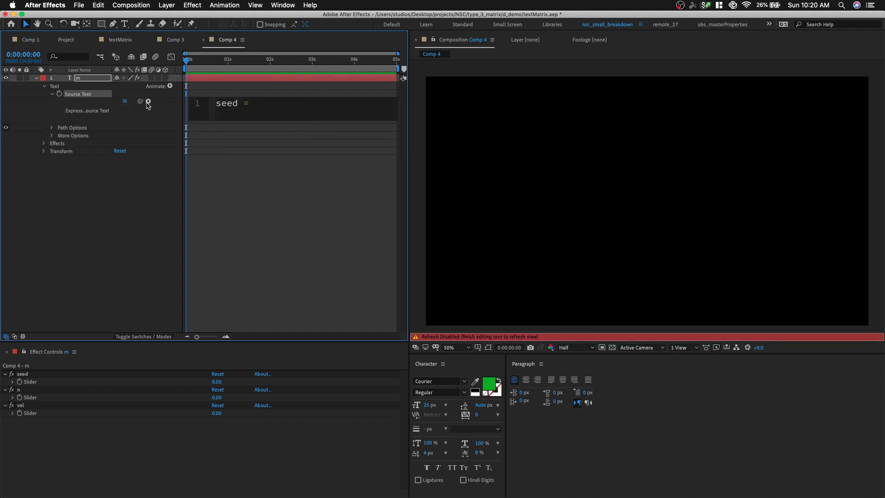
pyautogui.moveTo(140, 101); pyautogui.dragTo(35, 383)
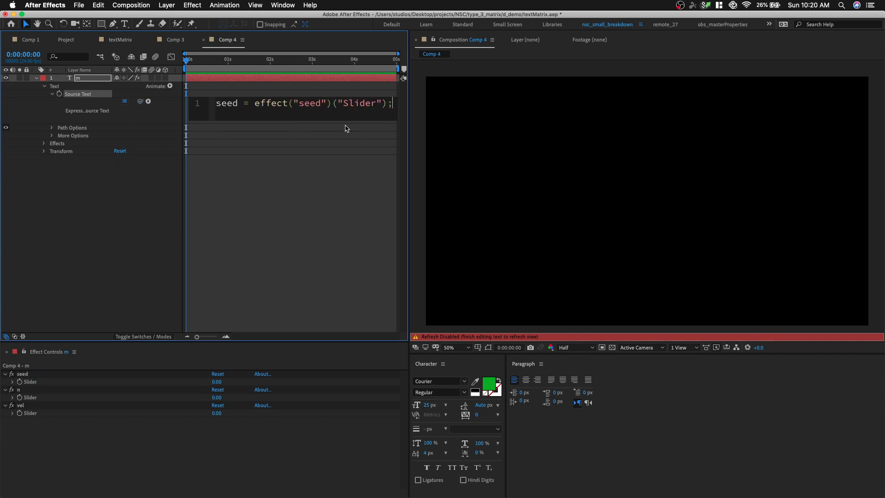
pyautogui.write(';')
pyautogui.press('Return')
pyautogui.write('n =')
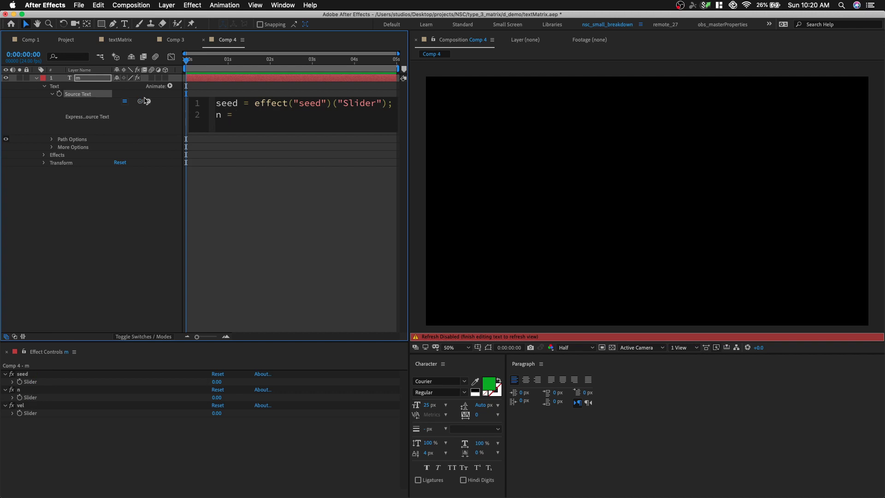
pyautogui.moveTo(140, 101); pyautogui.dragTo(30, 397)
# Declare empty strings on a new line with m = b = '';.
pyautogui.press('Return')
pyautogui.press('Return')
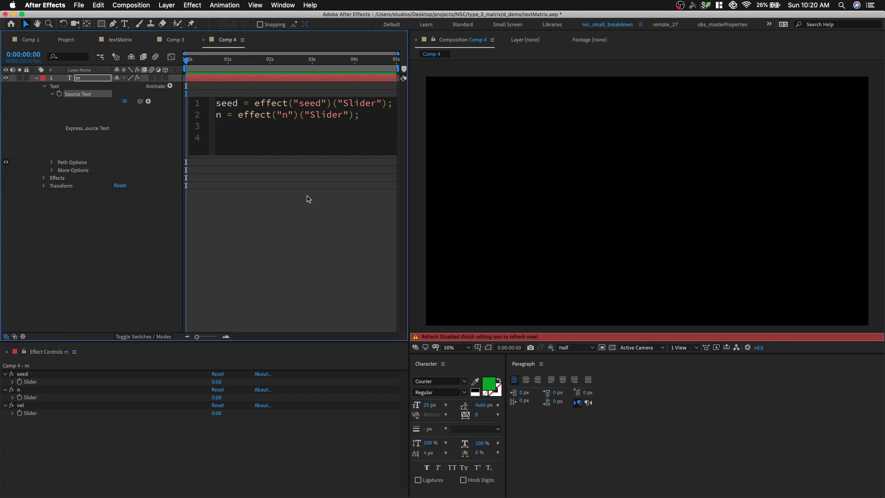
pyautogui.press('Return')
pyautogui.write('m ')
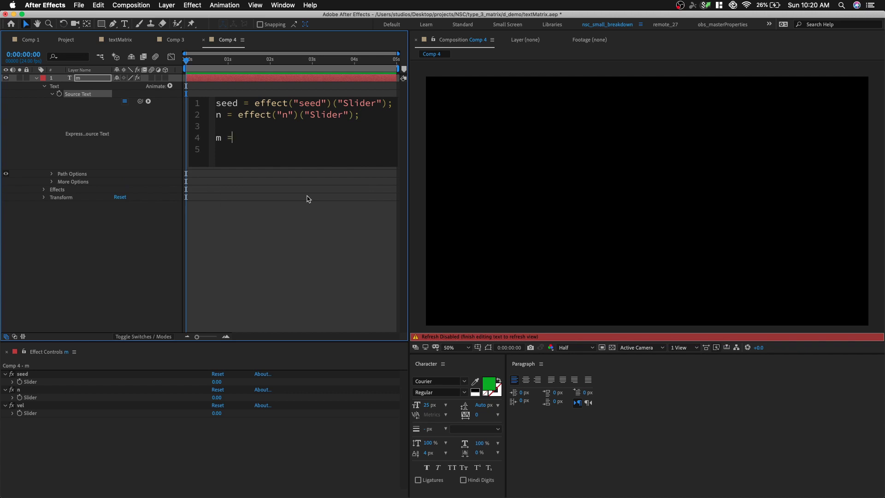
pyautogui.write('= b')
pyautogui.write("'")
pyautogui.write(';')
pyautogui.press('Return')
pyautogui.press('Return')
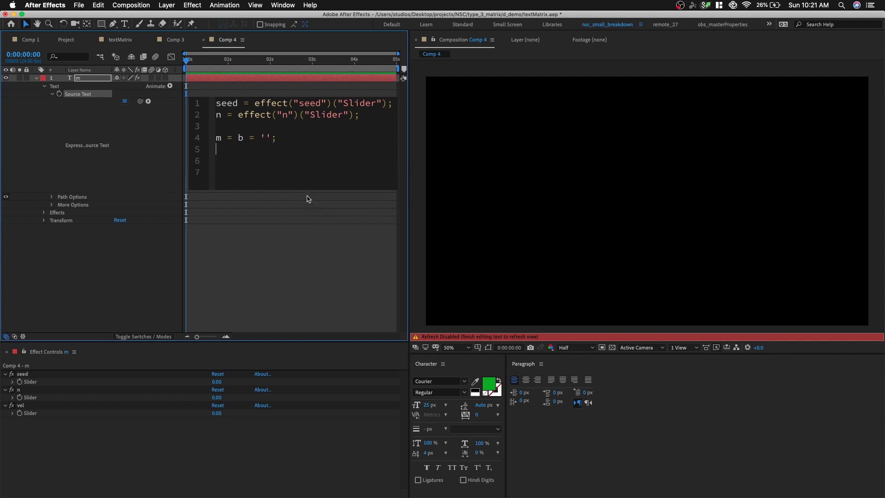
# Start a for loop over n whose body sets b = Math.round(random()).
pyautogui.write('for(i=0;i')
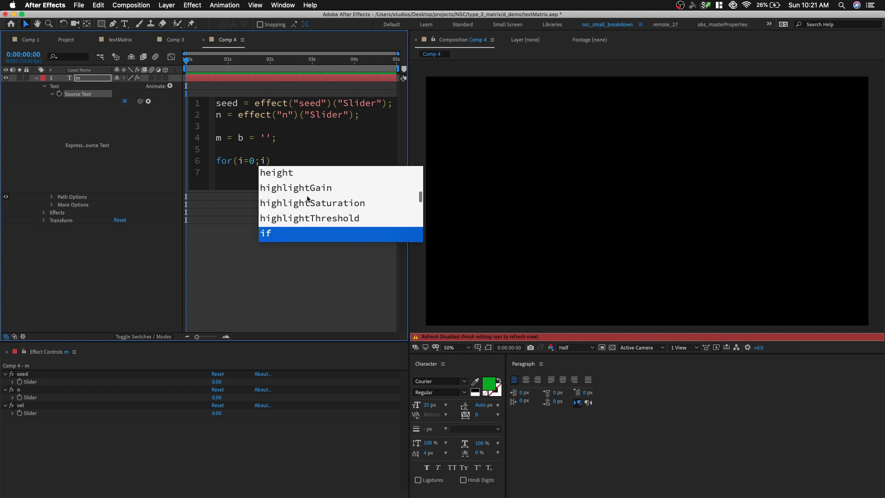
pyautogui.write('<n; i++')
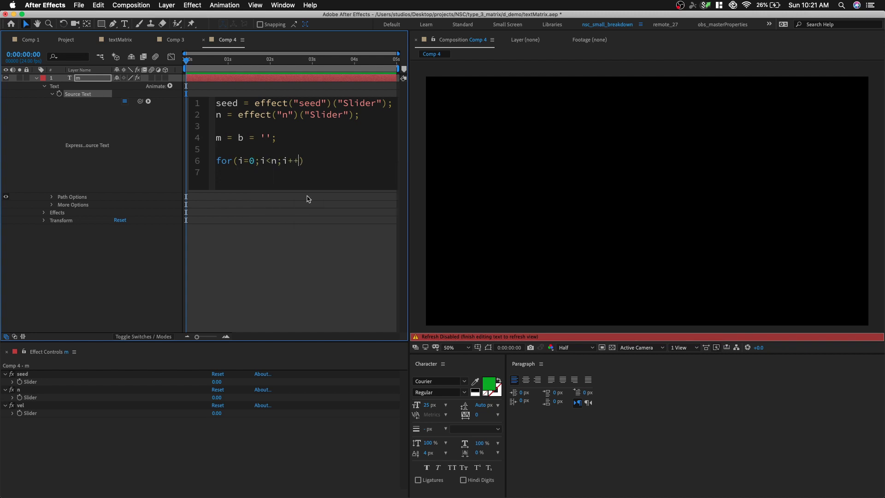
pyautogui.write('{')
pyautogui.press('Return')
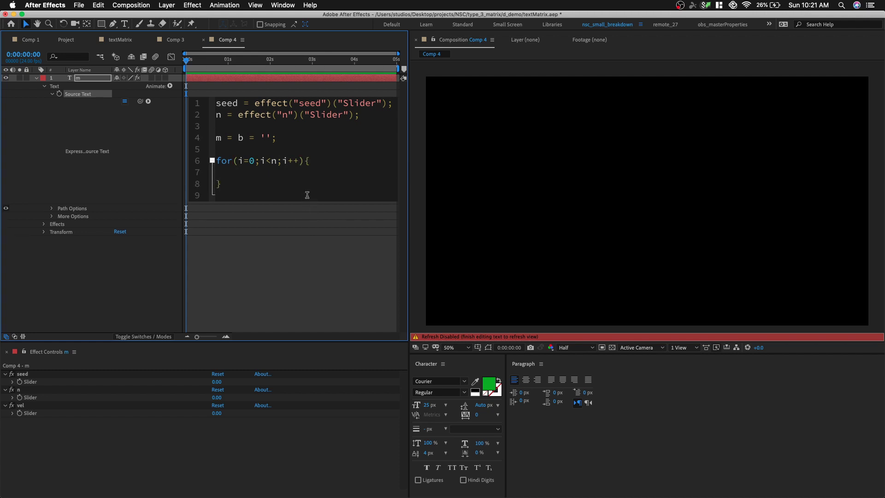
pyautogui.write('b = random()')
pyautogui.write('Math.rou')
pyautogui.press('Return')
pyautogui.press('Delete')
pyautogui.click(374, 174)
pyautogui.write(')')
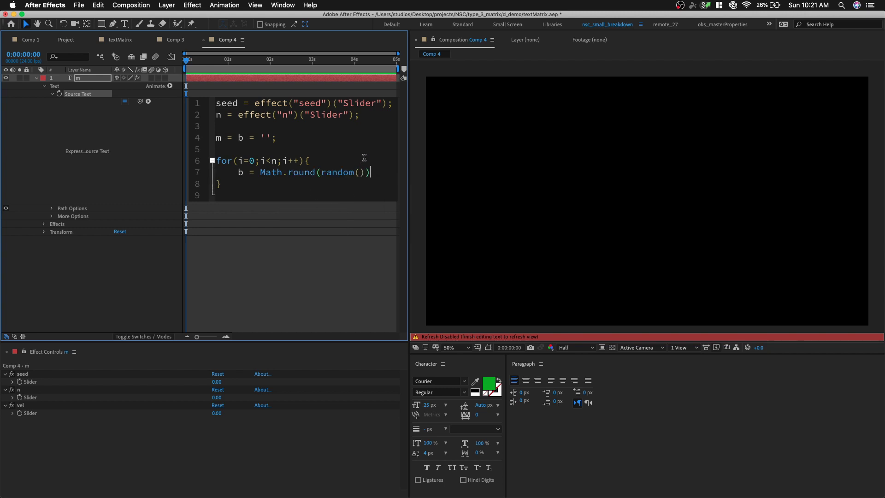
# Add m += b; inside the loop and commit the expression.
pyautogui.press('Return')
pyautogui.write('m')
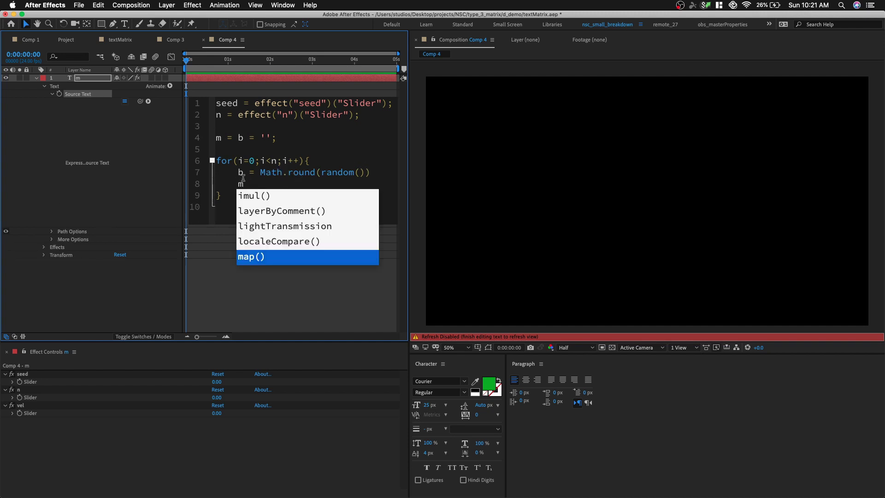
pyautogui.doubleClick(241, 184)
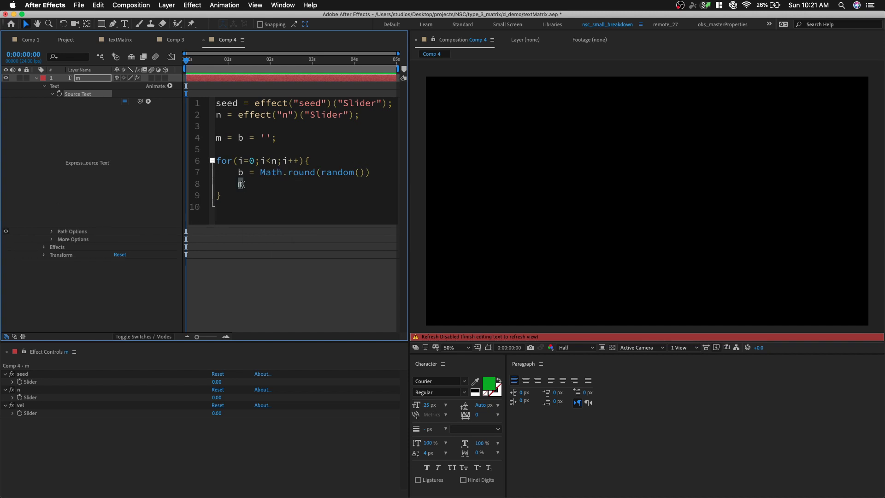
pyautogui.click(245, 184)
pyautogui.doubleClick(240, 184)
pyautogui.write('b;')
pyautogui.click(256, 299)
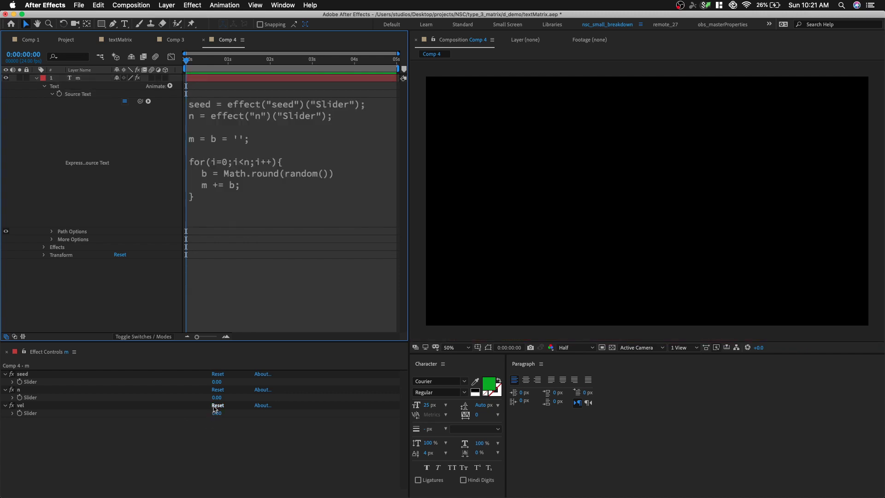
# Scrub n up through 43 and 291 to 603, then preview the random binary rows.
pyautogui.moveTo(216, 400); pyautogui.dragTo(244, 398)
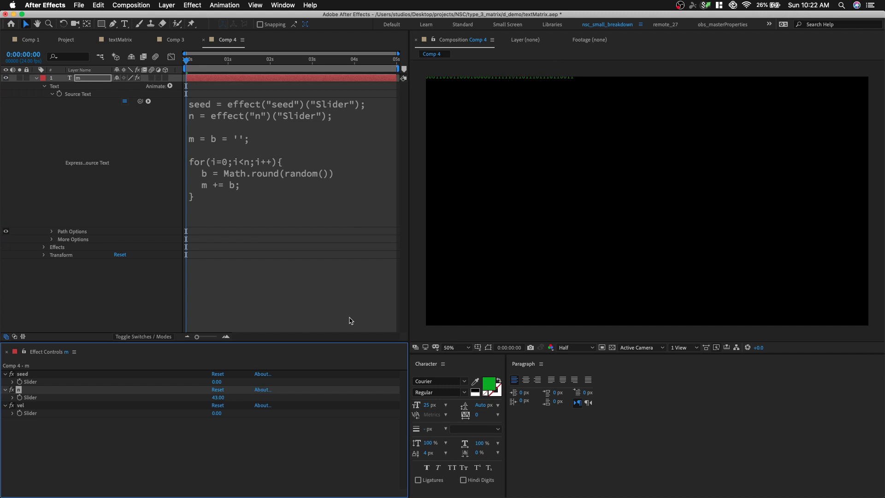
pyautogui.moveTo(218, 401); pyautogui.dragTo(353, 405)
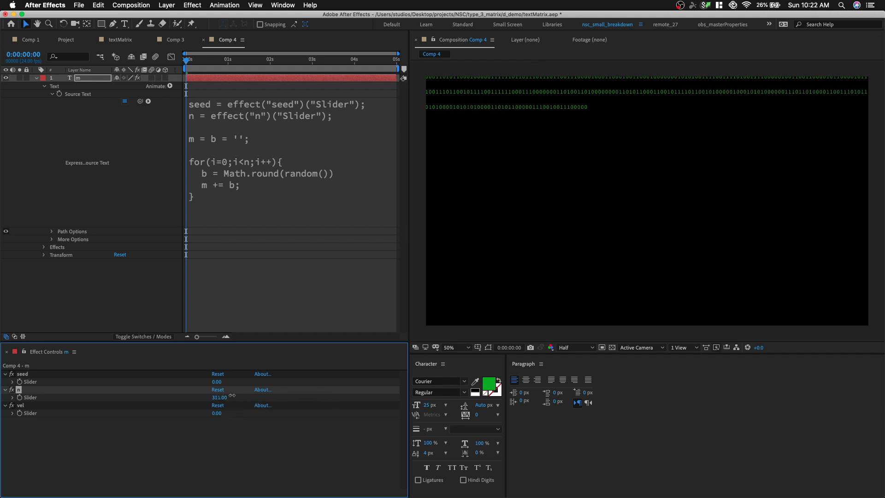
pyautogui.moveTo(238, 395); pyautogui.dragTo(361, 397)
pyautogui.click(248, 69)
pyautogui.press('space')
pyautogui.press('space')
pyautogui.press('space')
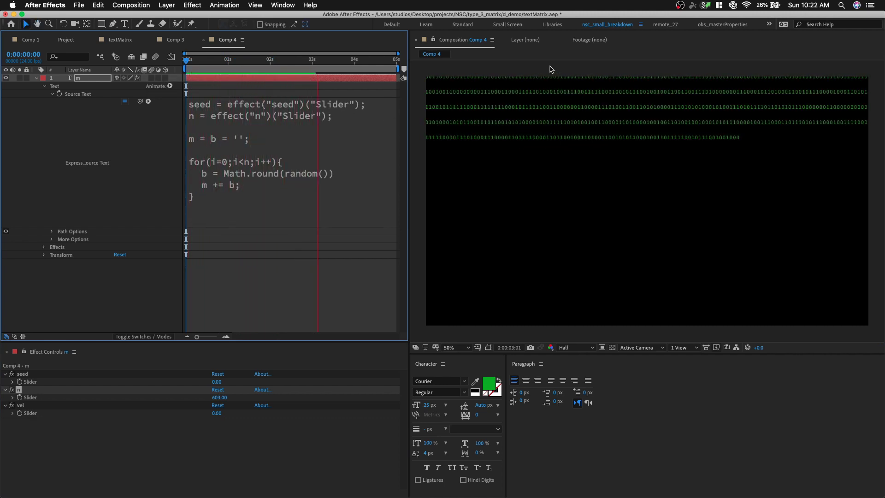
pyautogui.press('space')
pyautogui.click(253, 146)
# Insert seedRandom(seed+i,true) at the start of the loop body and commit.
pyautogui.click(293, 151)
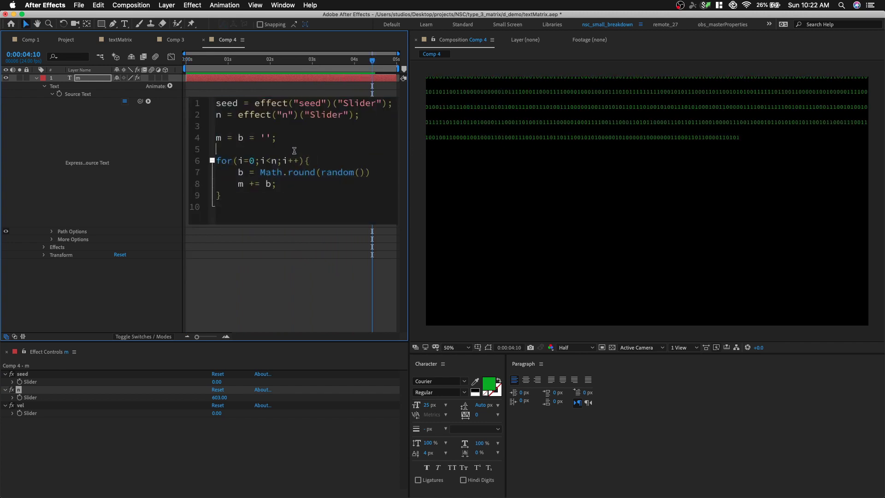
pyautogui.press('Return')
pyautogui.write('seed')
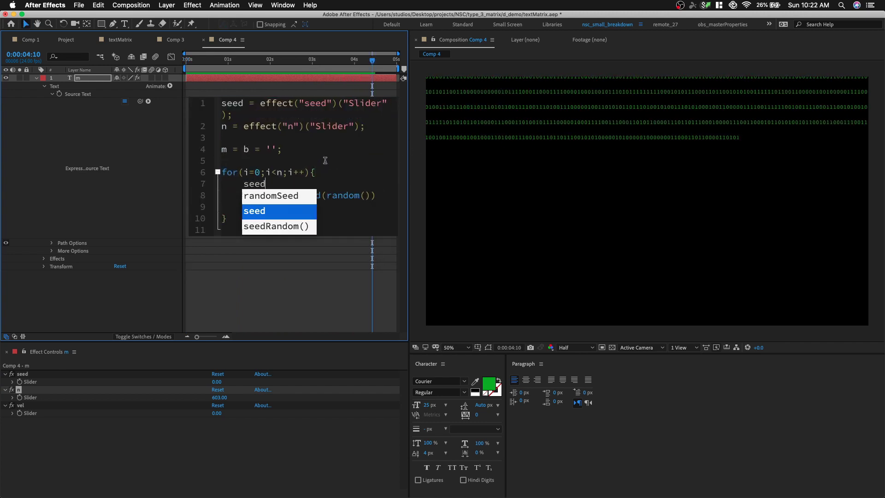
pyautogui.press('Down')
pyautogui.press('Return')
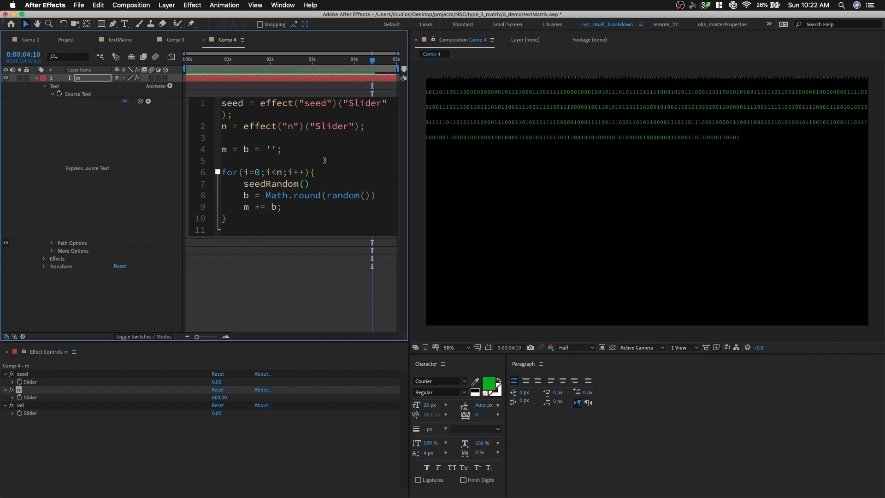
pyautogui.doubleClick(316, 184)
pyautogui.click(313, 181)
pyautogui.write('seed')
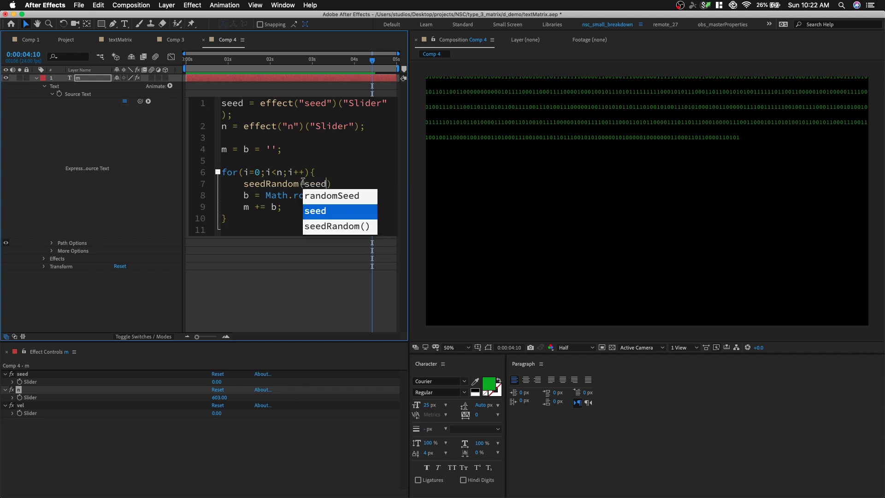
pyautogui.write('+')
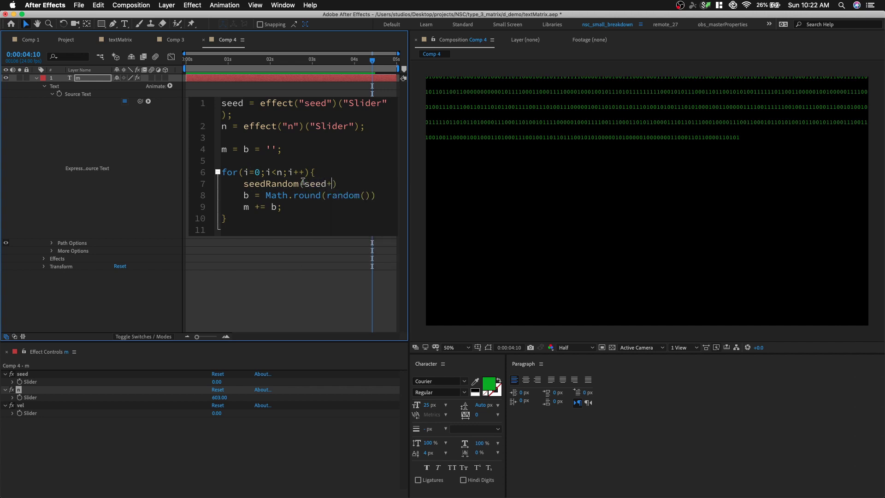
pyautogui.write('i,true')
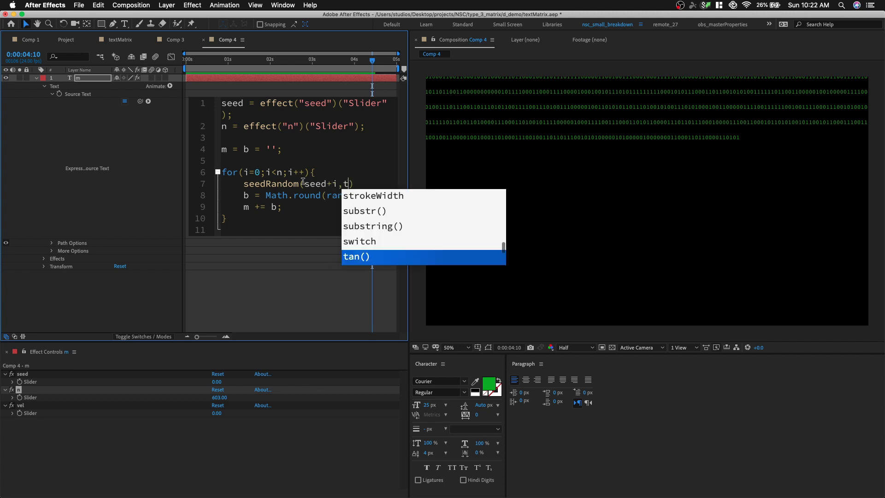
pyautogui.click(308, 270)
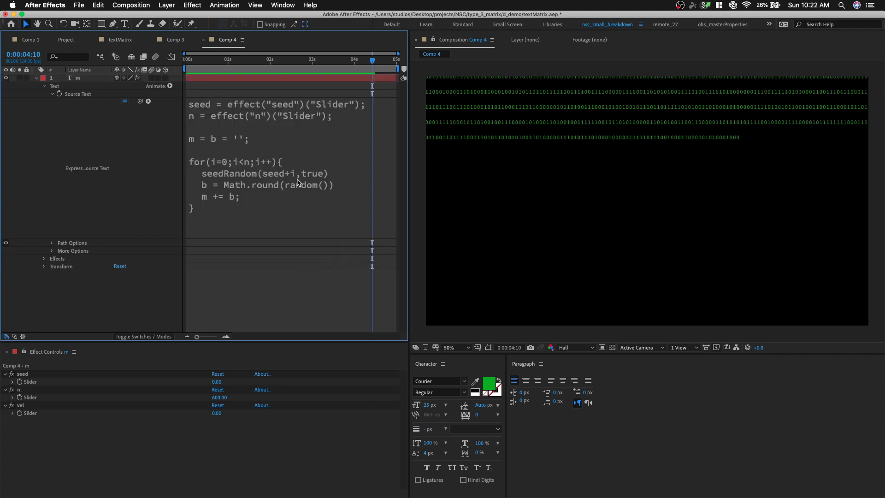
# Move to 0:00:02:17, set seed to 152, and enter n as 1200.
pyautogui.moveTo(297, 63)
pyautogui.mouseDown()
pyautogui.moveTo(275, 62)
pyautogui.moveTo(362, 63)
pyautogui.moveTo(300, 62)
pyautogui.mouseUp()
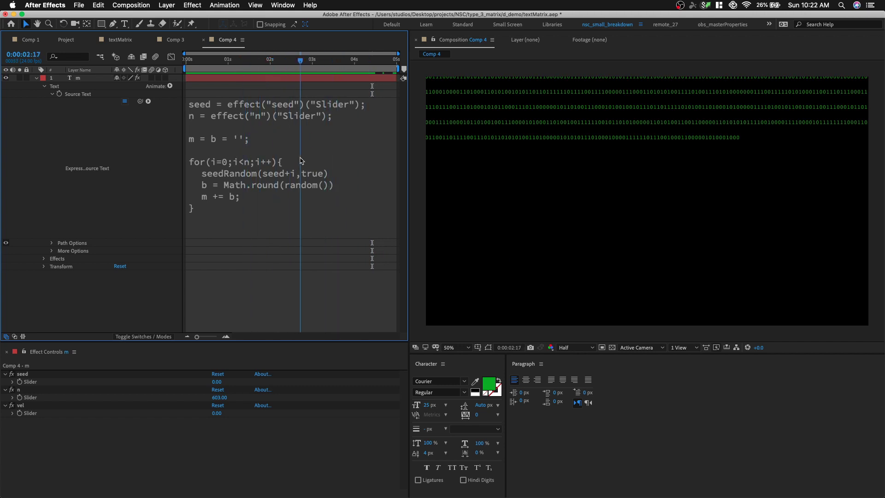
pyautogui.moveTo(216, 381); pyautogui.dragTo(296, 394)
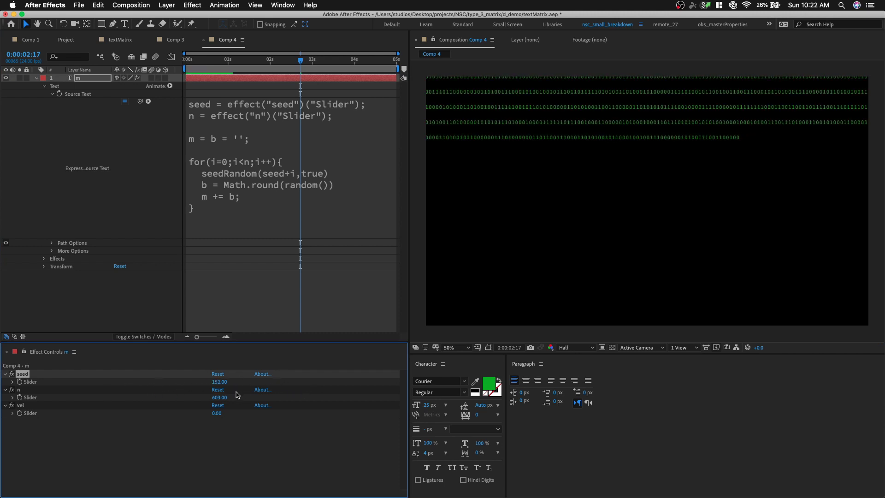
pyautogui.moveTo(217, 397); pyautogui.dragTo(278, 400)
pyautogui.click(219, 398)
pyautogui.write('12')
pyautogui.press('Return')
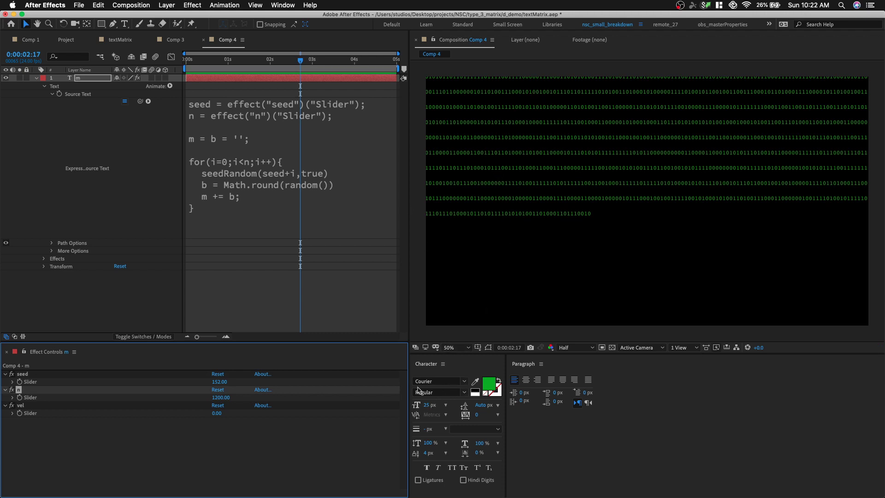
# Enlarge the binary text to 44 px and settle n back at 1200.
pyautogui.moveTo(428, 407); pyautogui.dragTo(436, 404)
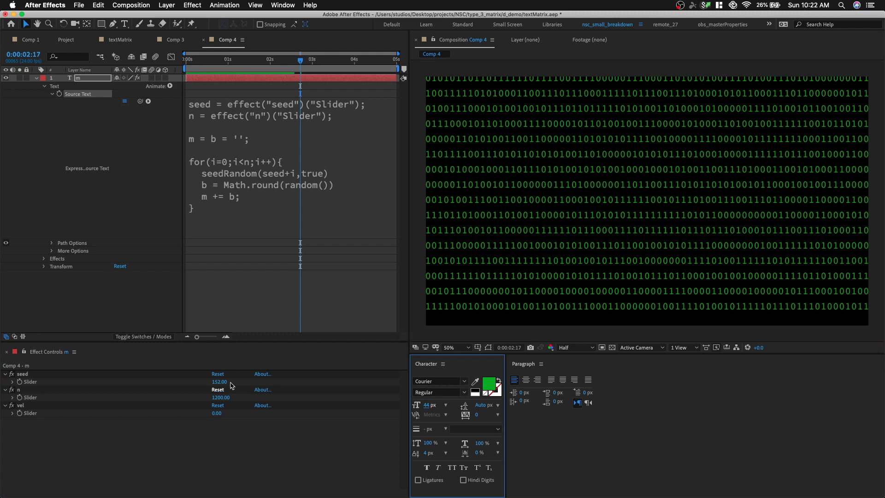
pyautogui.click(245, 400)
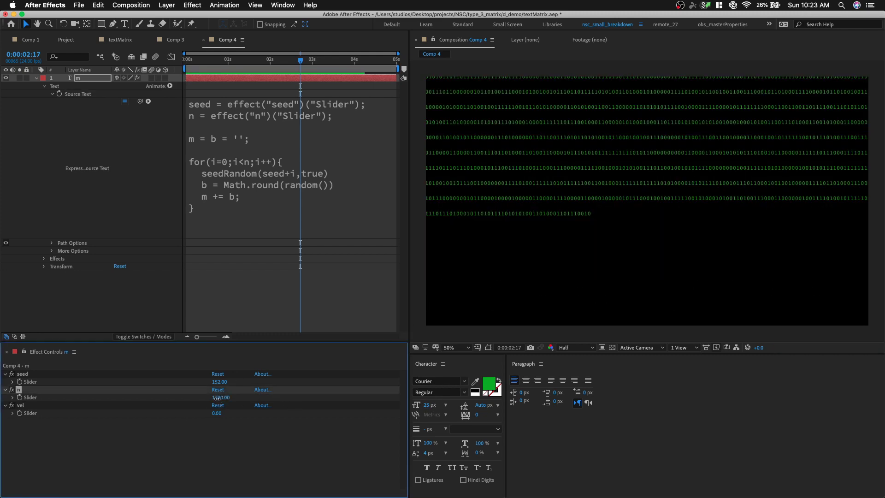
pyautogui.moveTo(216, 397); pyautogui.dragTo(270, 399)
pyautogui.click(225, 398)
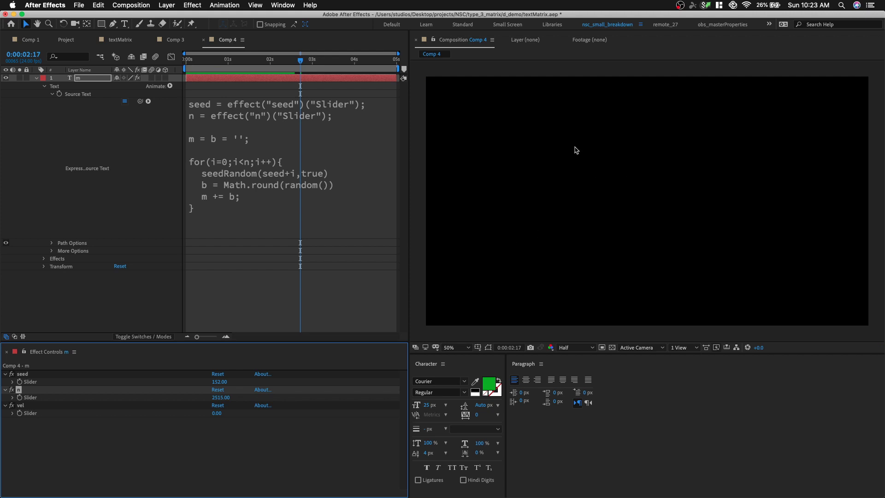
pyautogui.moveTo(211, 398); pyautogui.dragTo(227, 397)
pyautogui.click(218, 397)
pyautogui.write('120')
pyautogui.press('Return')
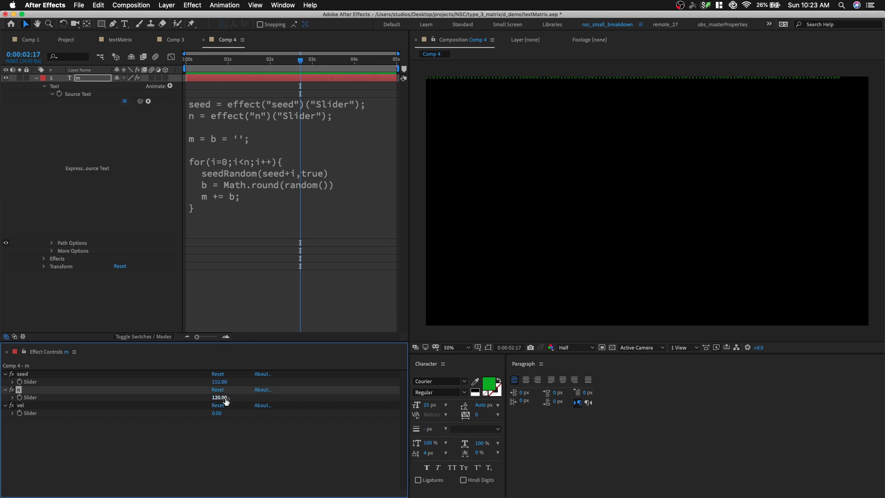
pyautogui.click(219, 397)
pyautogui.write('1200')
pyautogui.press('Return')
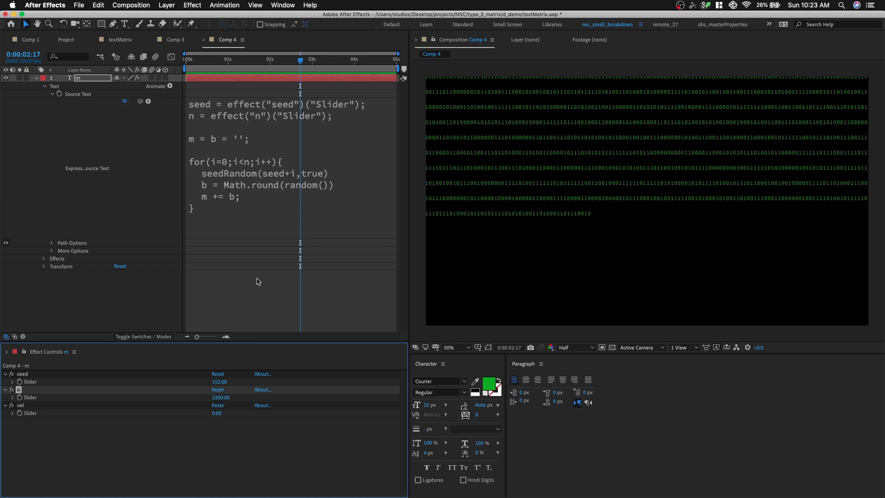
# Switch the binary text to vertical columns and nudge the layer left.
pyautogui.moveTo(124, 24); pyautogui.dragTo(363, 81)
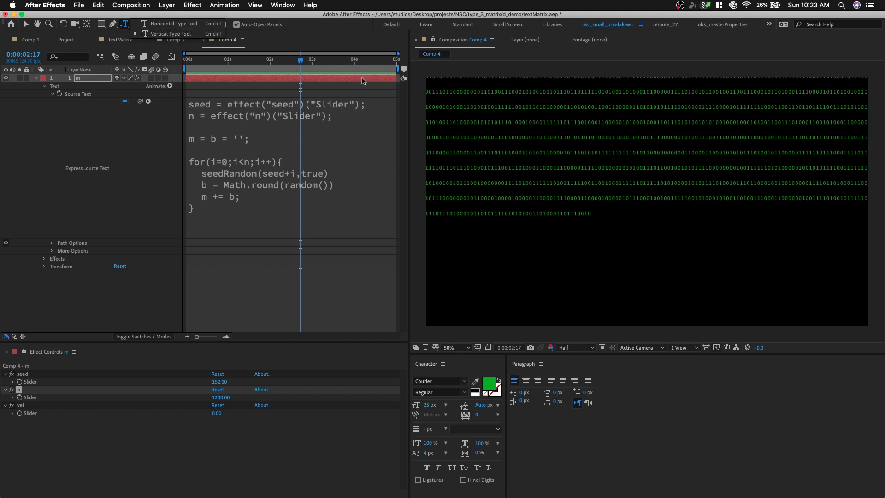
pyautogui.rightClick(556, 123)
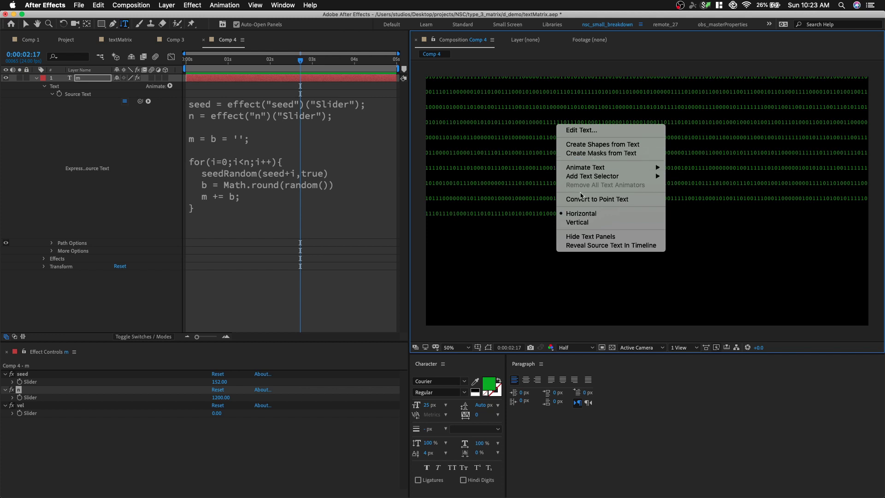
pyautogui.click(597, 224)
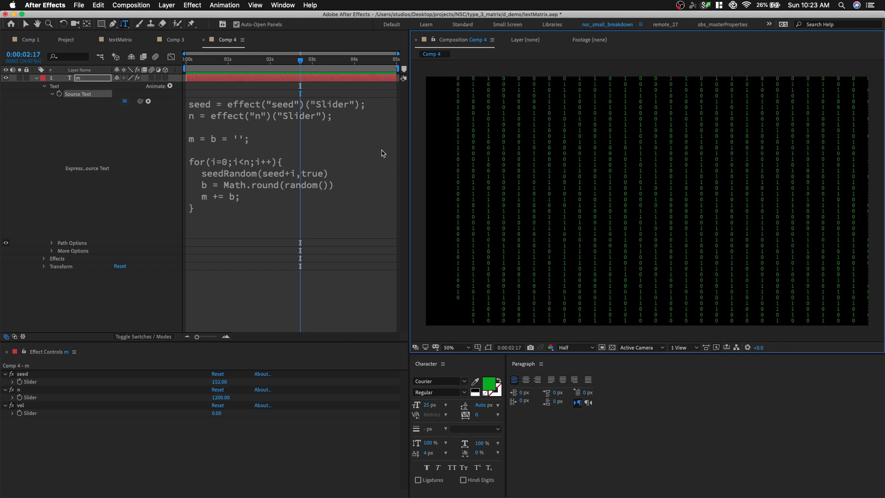
pyautogui.click(25, 24)
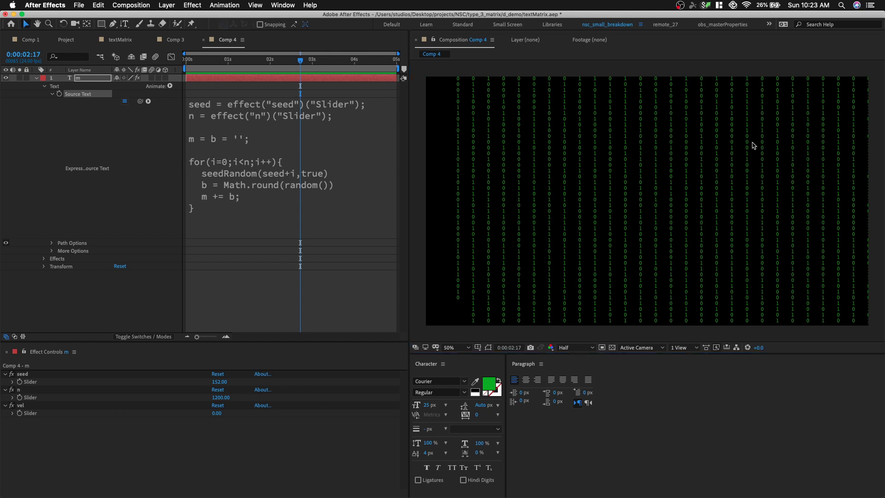
pyautogui.click(692, 159)
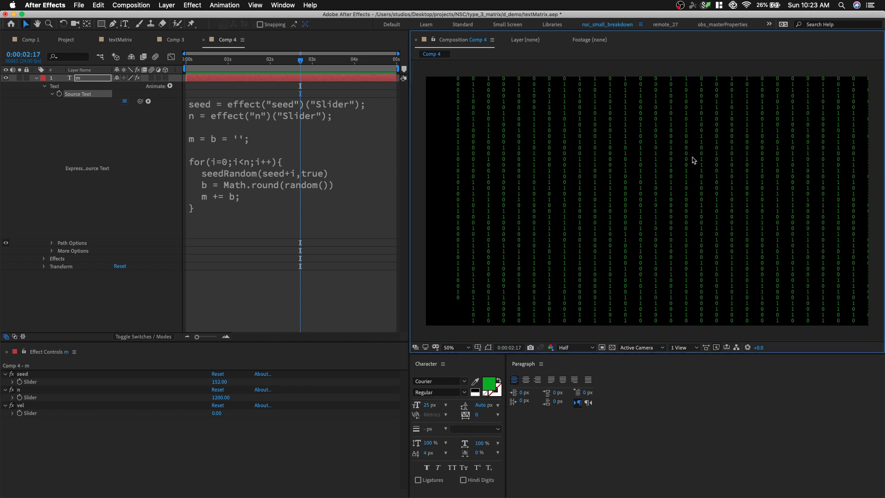
pyautogui.hotkey('shift', 'Left')
pyautogui.hotkey('shift', 'Left')
pyautogui.hotkey('shift', 'Left')
pyautogui.hotkey('shift', 'Left')
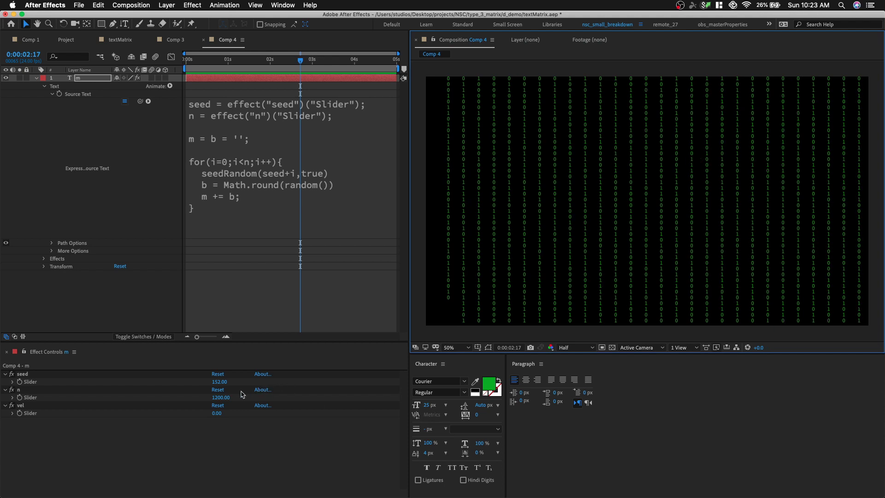
# Raise the n slider to 1204.
pyautogui.click(225, 399)
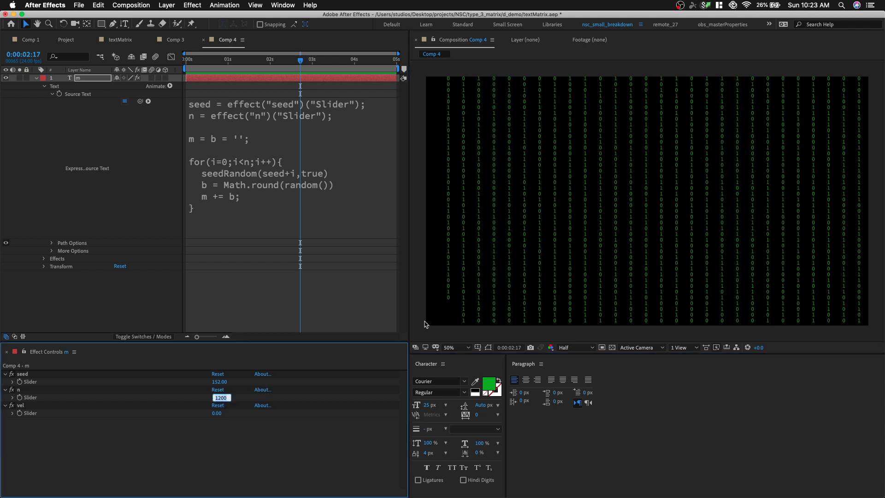
pyautogui.press('Up')
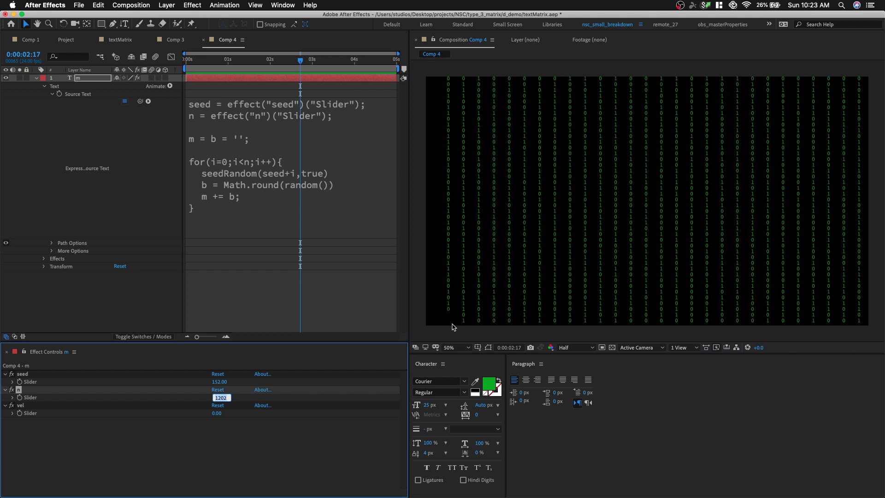
pyautogui.click(224, 447)
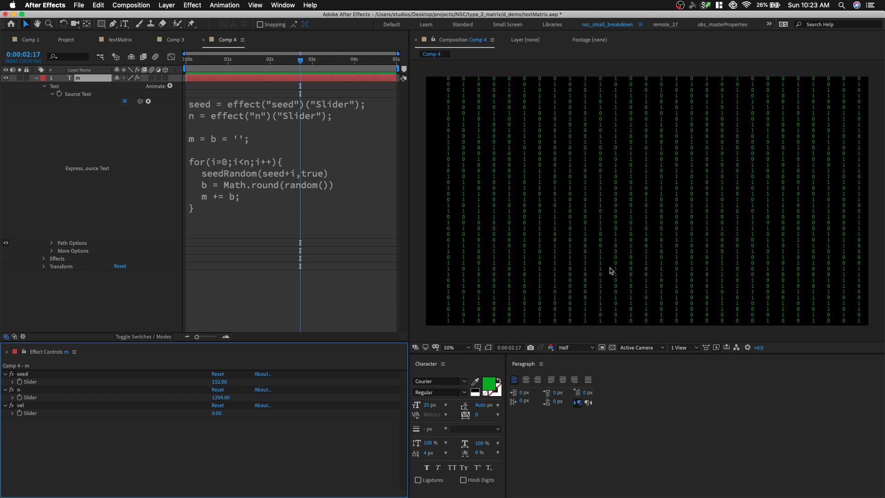
pyautogui.click(571, 271)
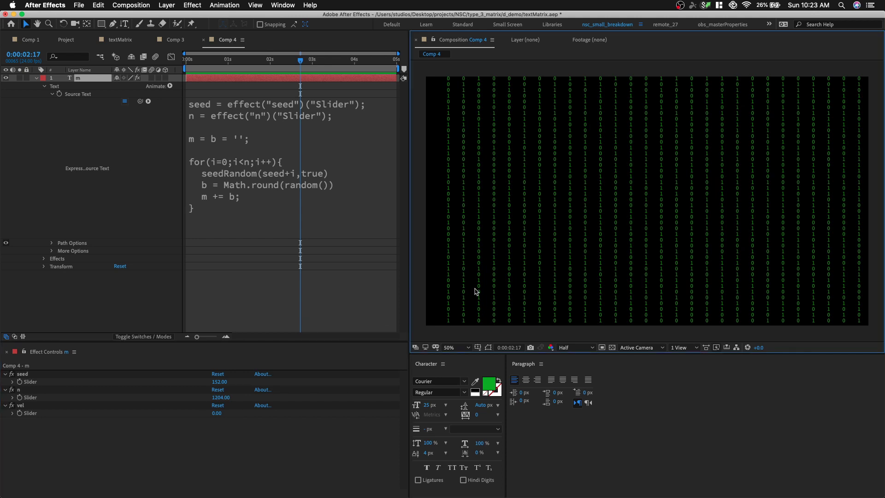
pyautogui.press('Return')
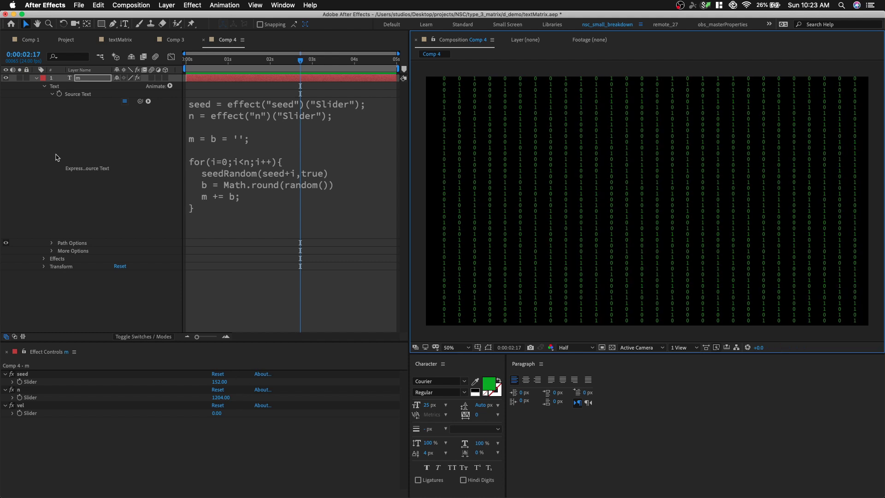
# Add an Opacity animator to text layer m, rename it 'opacity', and set Opacity to 0%.
pyautogui.click(44, 86)
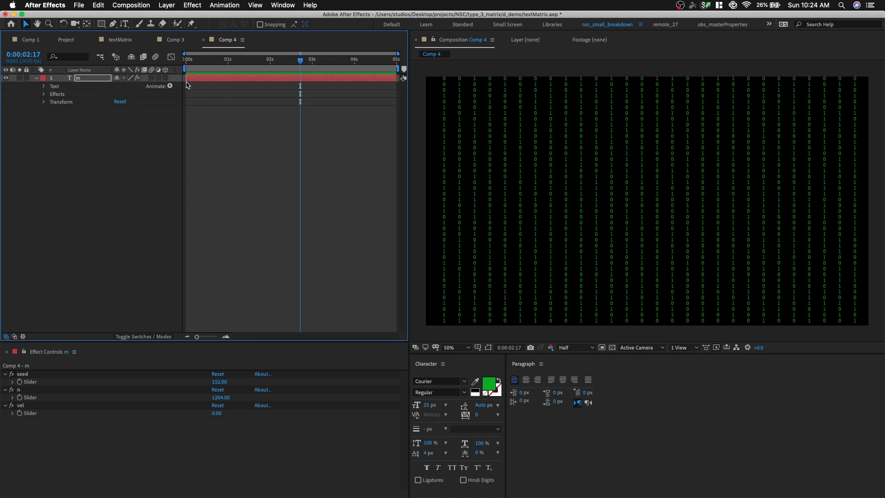
pyautogui.click(169, 86)
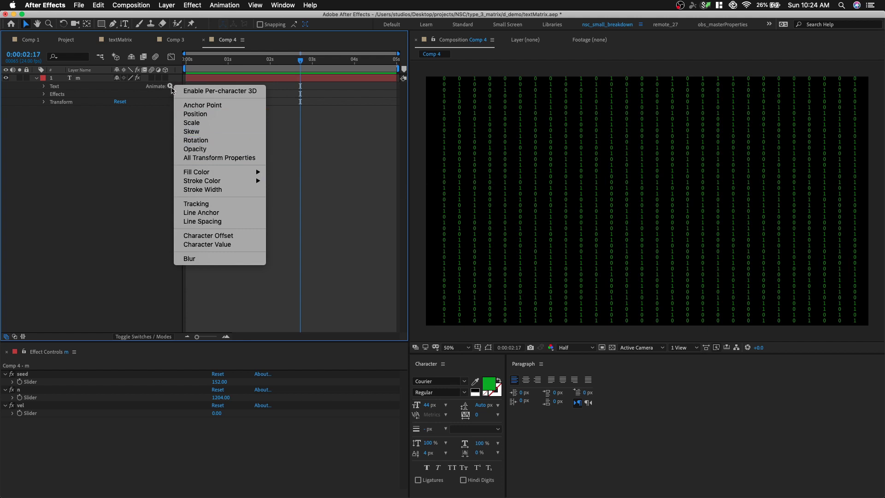
pyautogui.click(198, 149)
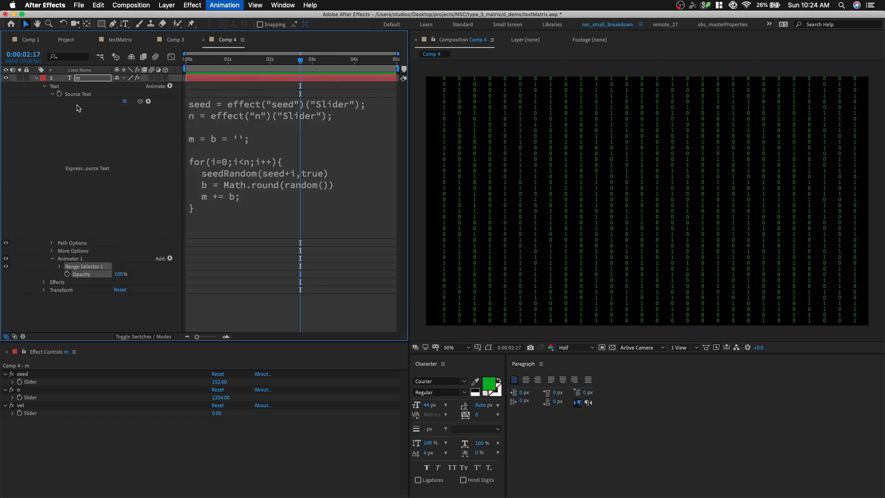
pyautogui.click(52, 94)
pyautogui.click(69, 118)
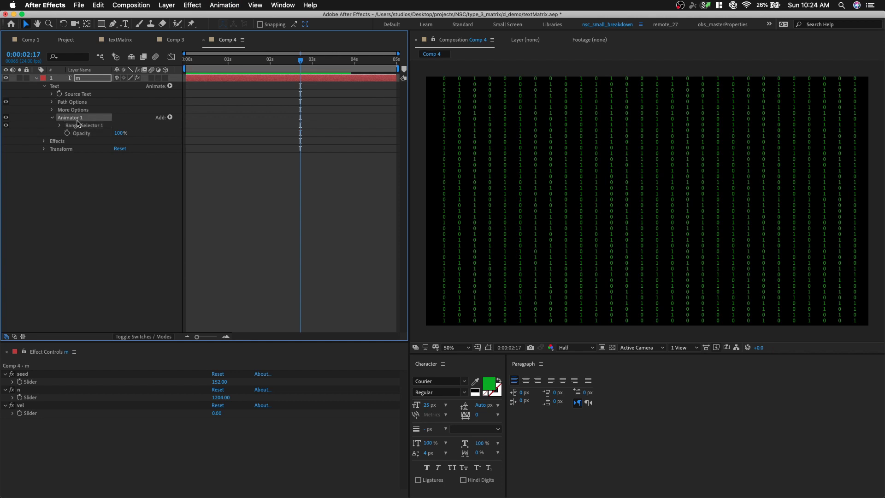
pyautogui.press('Return')
pyautogui.write('opacity')
pyautogui.press('Return')
pyautogui.moveTo(118, 133); pyautogui.dragTo(60, 127)
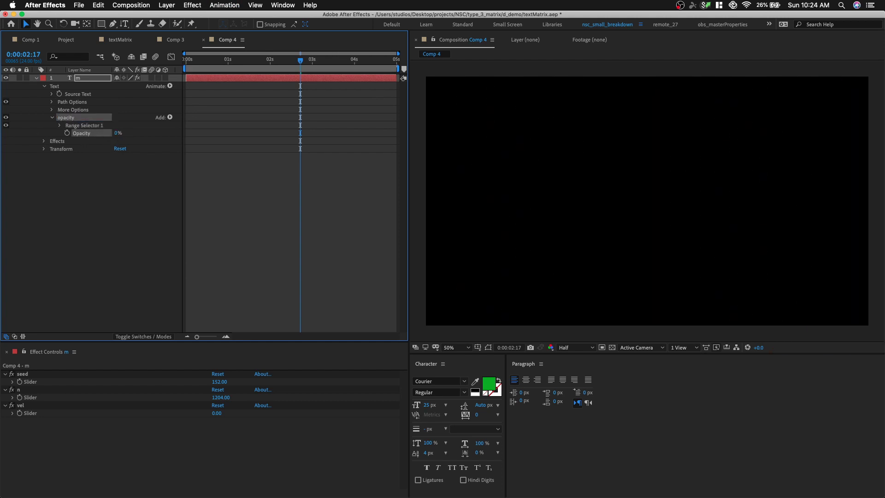
# In Range Selector 1's Advanced options, turn on Randomize Order and set Shape to Triangle, leaving Ease at 0%.
pyautogui.click(60, 126)
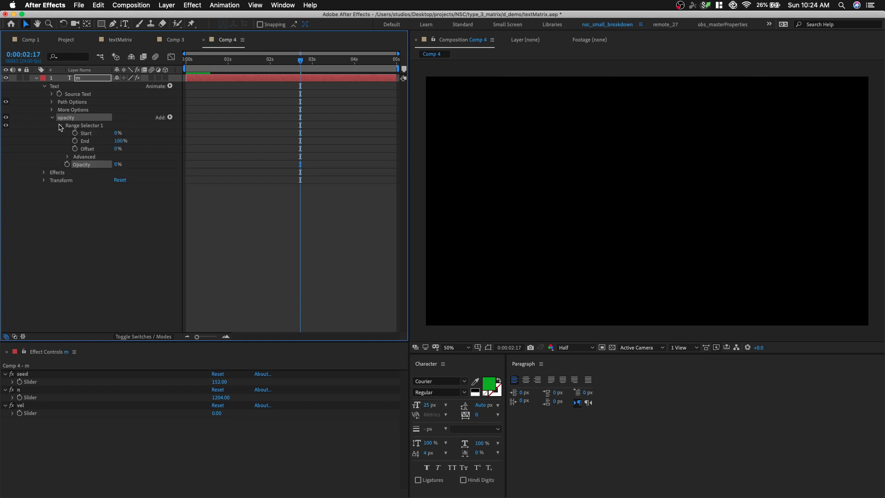
pyautogui.click(68, 157)
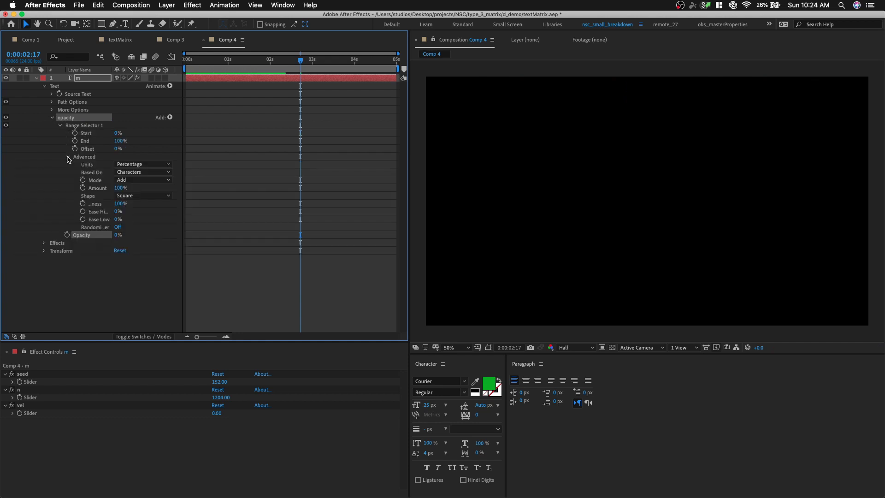
pyautogui.click(117, 227)
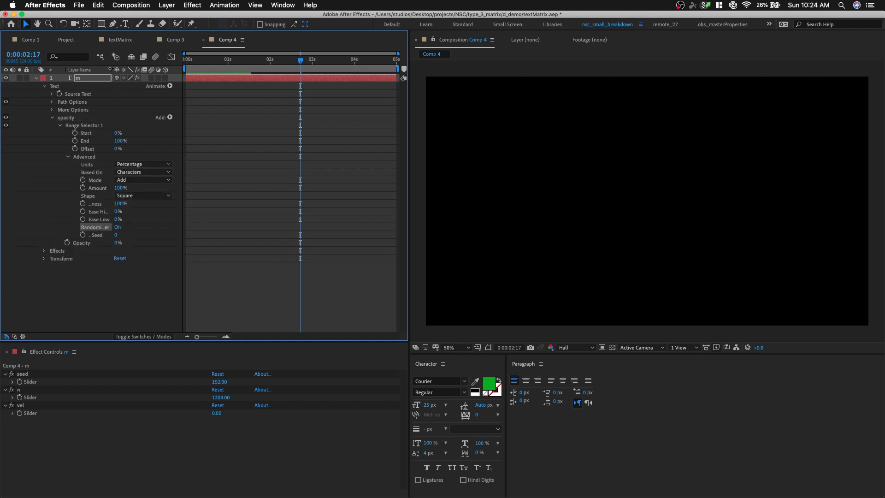
pyautogui.moveTo(183, 230); pyautogui.dragTo(202, 231)
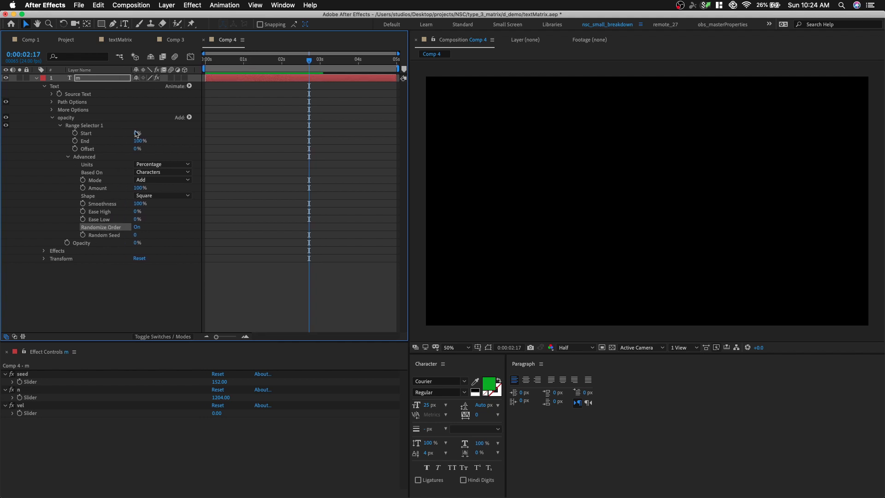
pyautogui.click(150, 198)
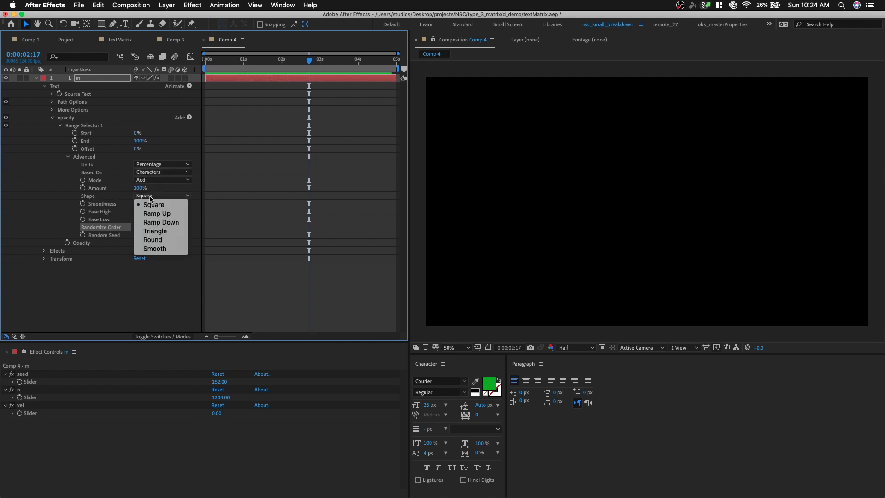
pyautogui.click(159, 231)
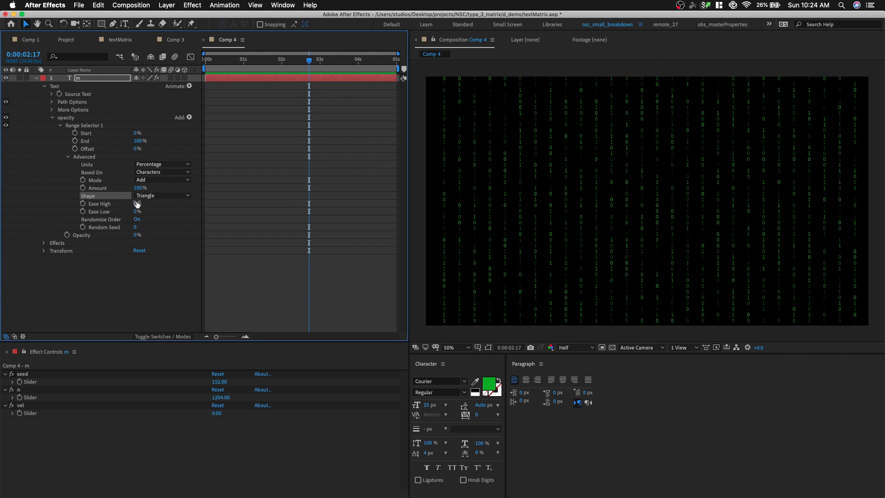
pyautogui.moveTo(136, 205); pyautogui.dragTo(158, 205)
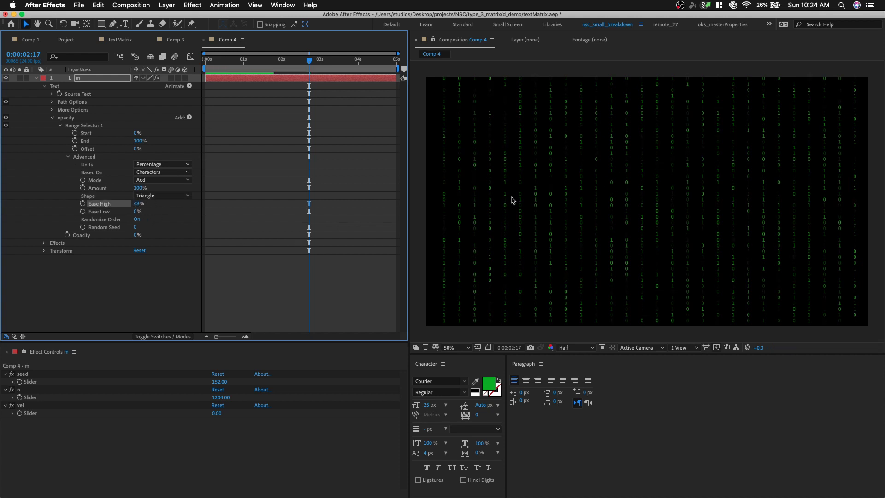
pyautogui.press('super+z')
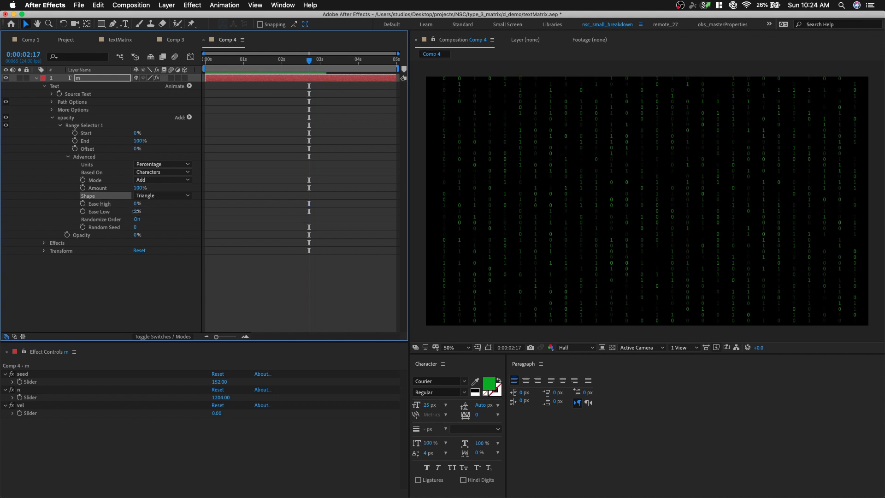
pyautogui.moveTo(137, 203); pyautogui.dragTo(172, 213)
pyautogui.press('super+z')
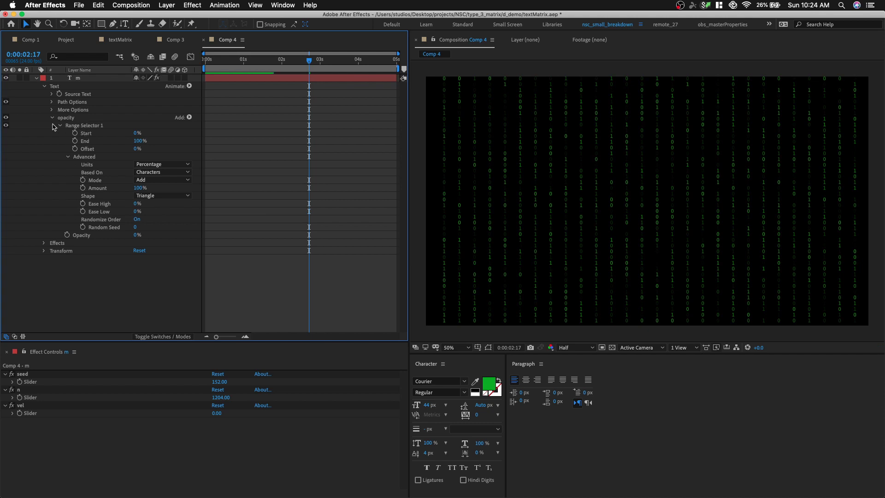
# Link Random Seed to the seed slider via an expression, then set the seed to 415.
pyautogui.click(98, 229)
pyautogui.keyDown('alt'); pyautogui.click(83, 227); pyautogui.keyUp('alt')
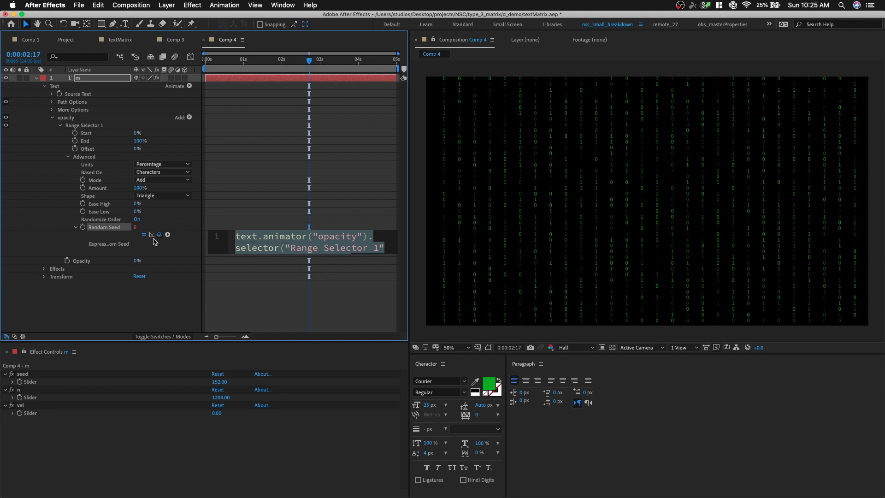
pyautogui.moveTo(159, 235); pyautogui.dragTo(40, 383)
pyautogui.click(59, 448)
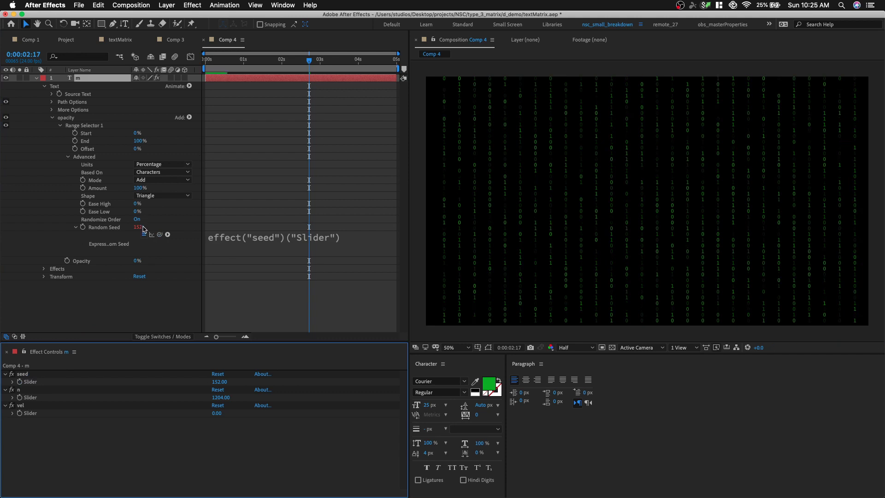
pyautogui.moveTo(219, 381); pyautogui.dragTo(318, 364)
pyautogui.click(52, 118)
# Duplicate the opacity animator, delete its Opacity property, and rename the copy 'pos'.
pyautogui.click(71, 118)
pyautogui.press('super+d')
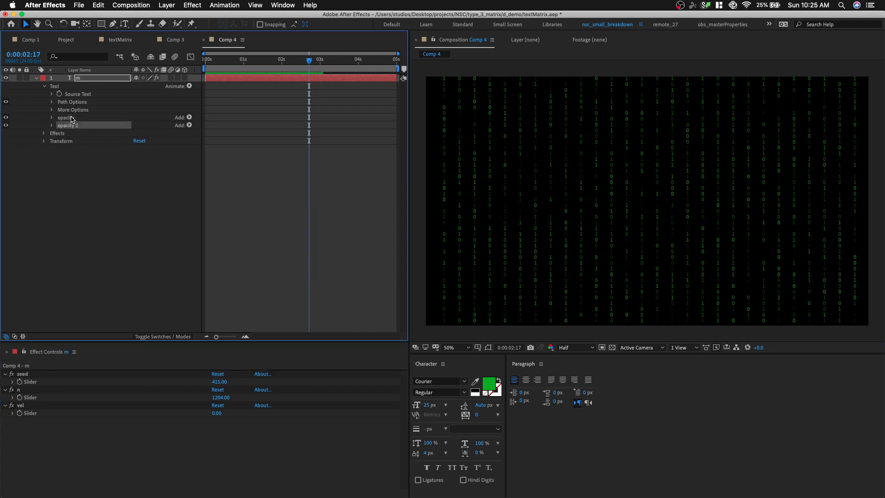
pyautogui.click(52, 126)
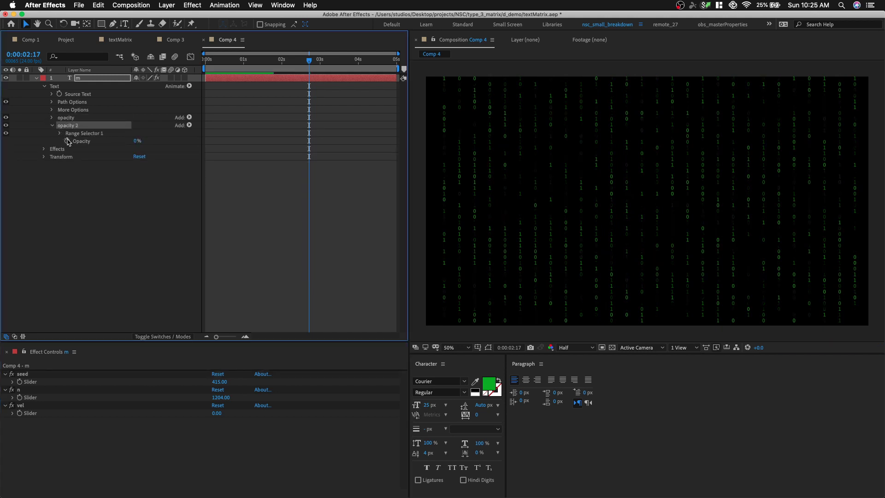
pyautogui.click(83, 143)
pyautogui.press('Delete')
pyautogui.click(79, 126)
pyautogui.press('Return')
pyautogui.write('pos')
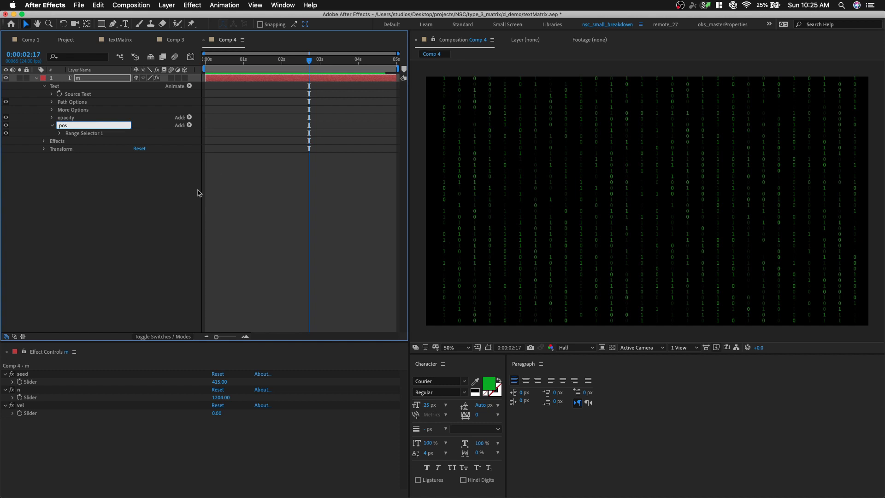
pyautogui.click(152, 170)
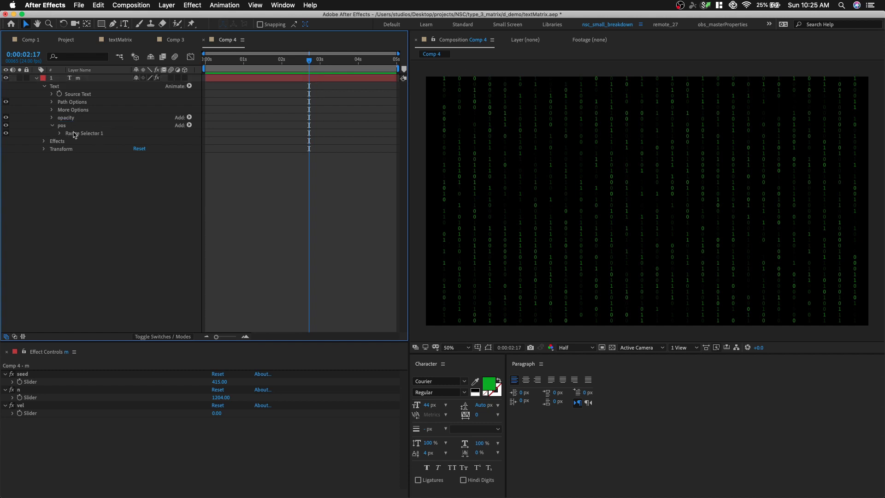
# Add a Position property to pos, set Based On to Lines, and Position to 0,602.
pyautogui.click(59, 134)
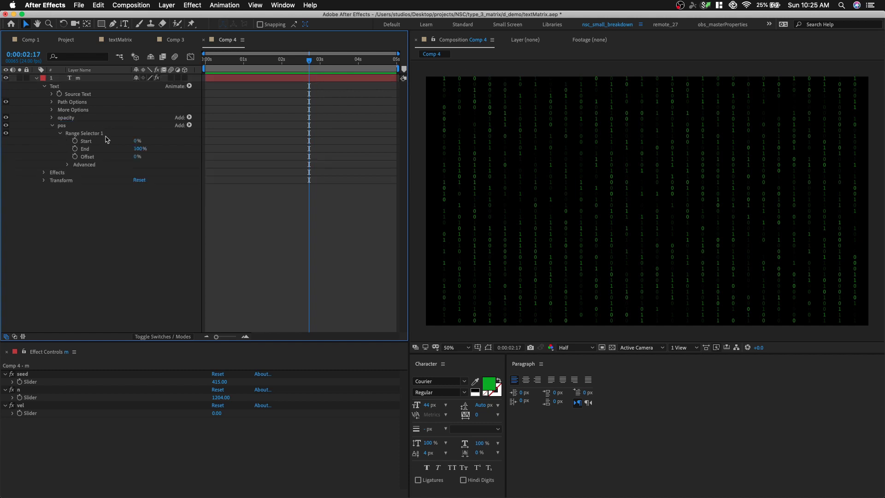
pyautogui.click(94, 126)
pyautogui.click(189, 125)
pyautogui.moveTo(211, 125)
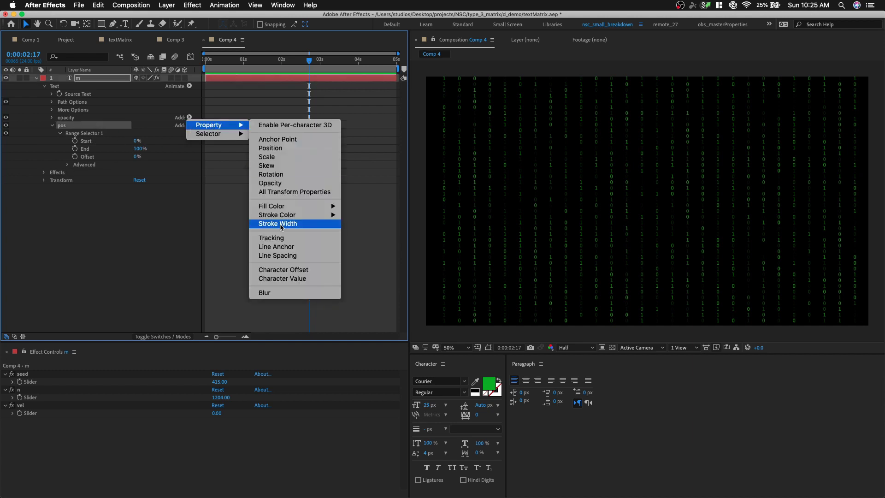
pyautogui.click(250, 147)
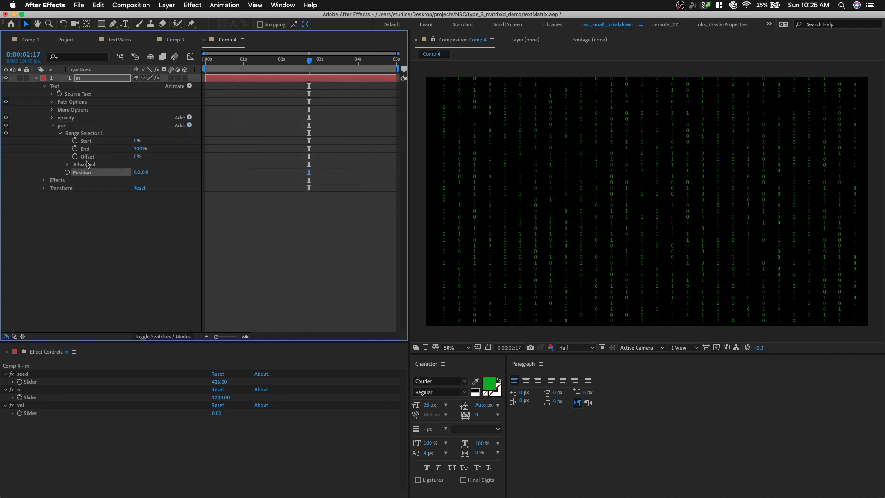
pyautogui.moveTo(144, 172); pyautogui.dragTo(248, 173)
pyautogui.click(68, 164)
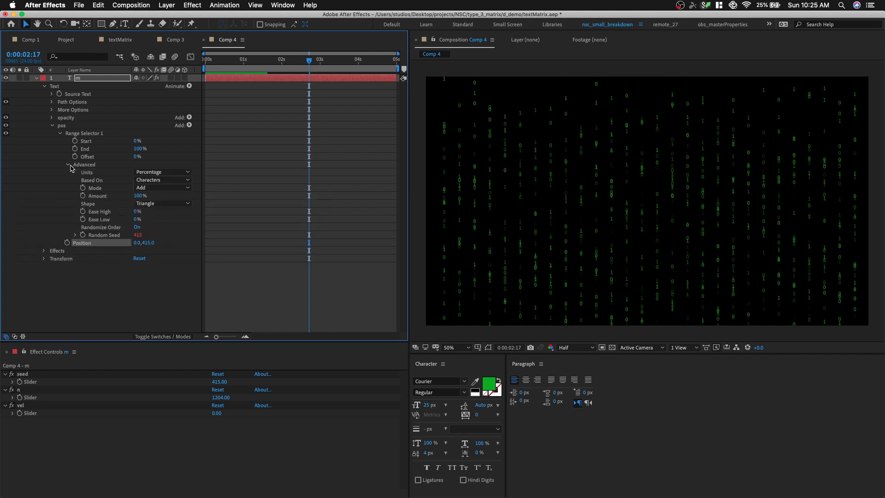
pyautogui.click(150, 180)
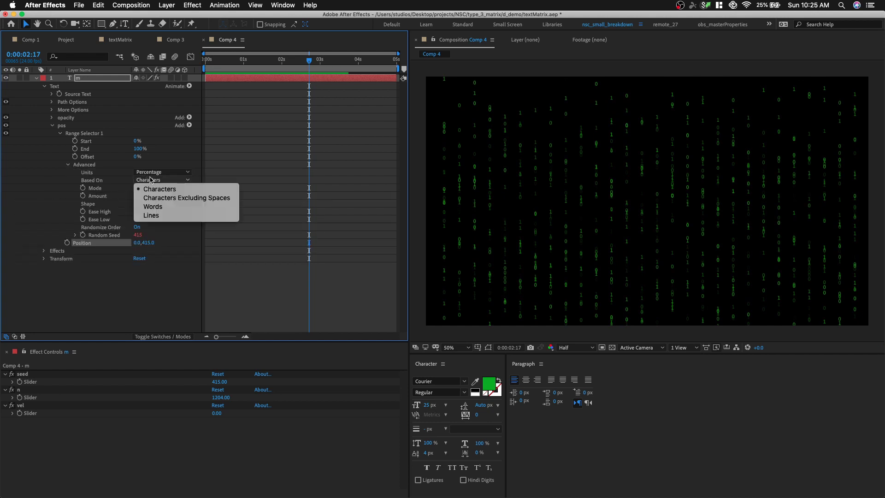
pyautogui.click(152, 215)
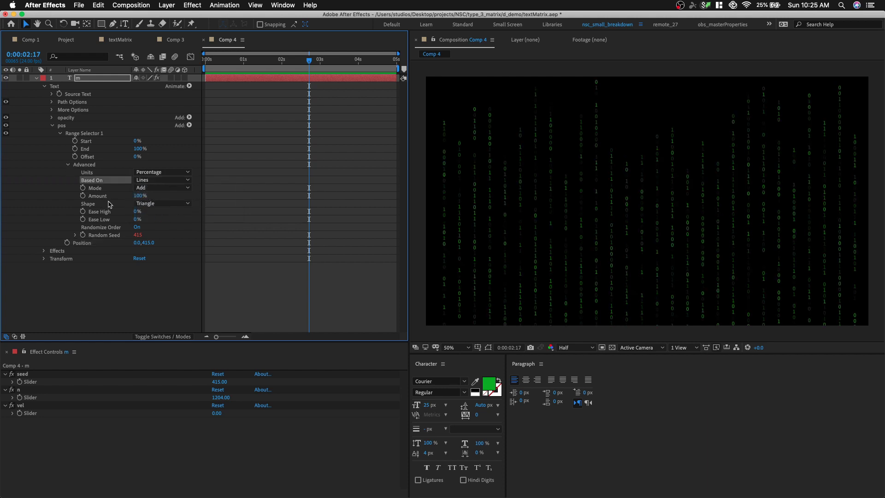
pyautogui.moveTo(148, 243); pyautogui.dragTo(213, 258)
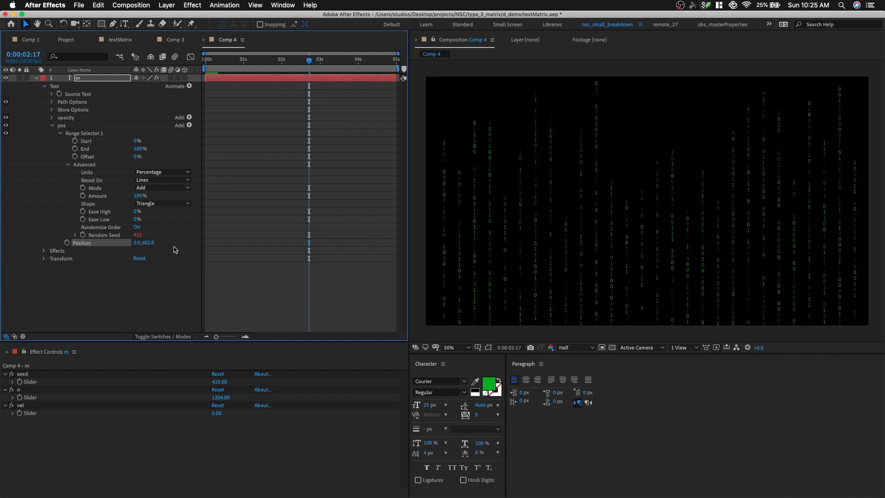
# Give Position the expression y = time*effect("vel")("Slider"); value+[0,y].
pyautogui.press('super+z')
pyautogui.click(79, 243)
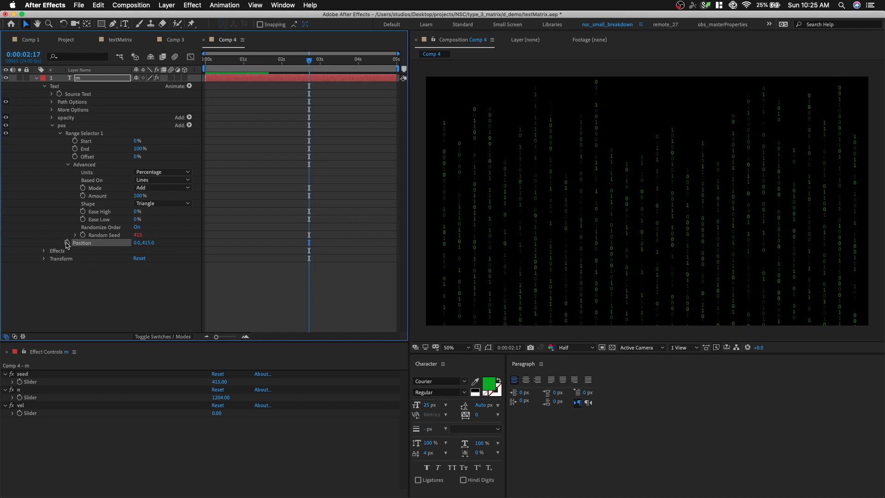
pyautogui.keyDown('alt'); pyautogui.click(66, 243); pyautogui.keyUp('alt')
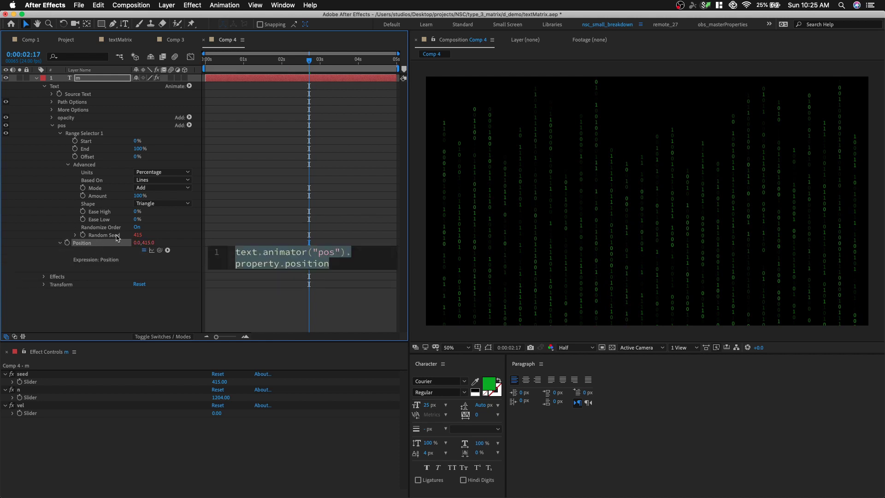
pyautogui.write('y = ')
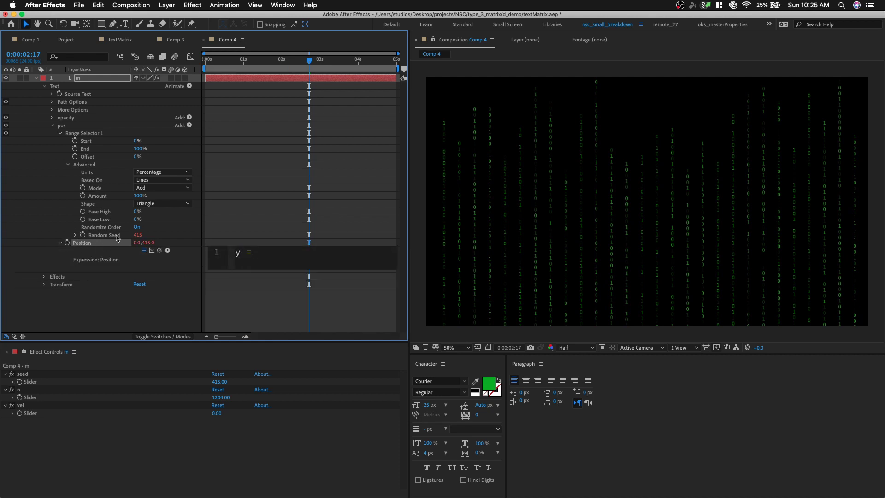
pyautogui.write('time*')
pyautogui.moveTo(161, 250); pyautogui.dragTo(31, 413)
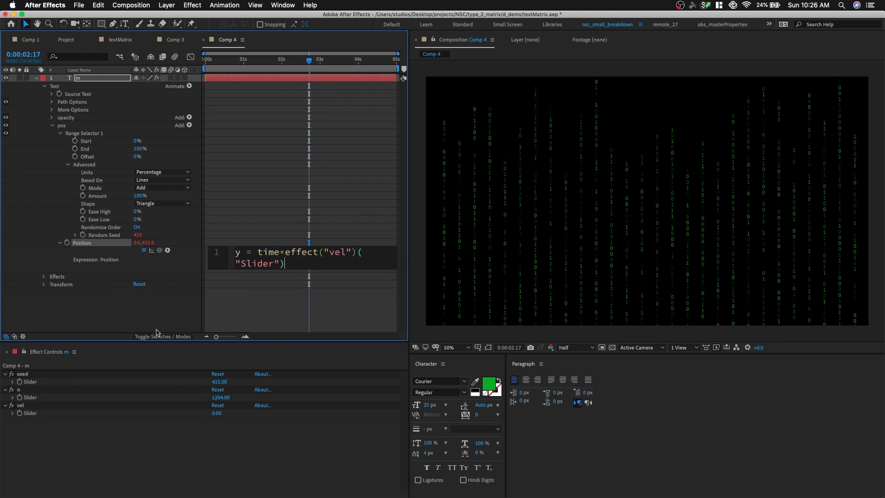
pyautogui.press('Return')
pyautogui.press('Return')
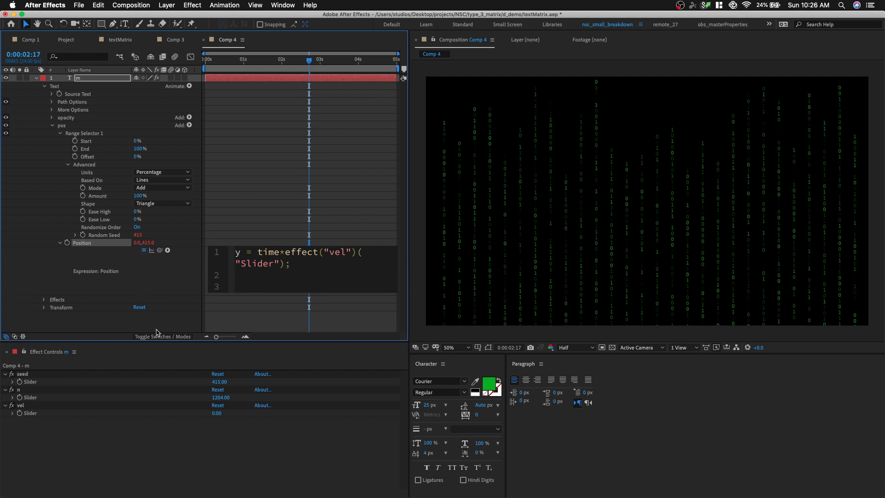
pyautogui.write('valie')
pyautogui.press('BackSpace')
pyautogui.write('ue+[0,y')
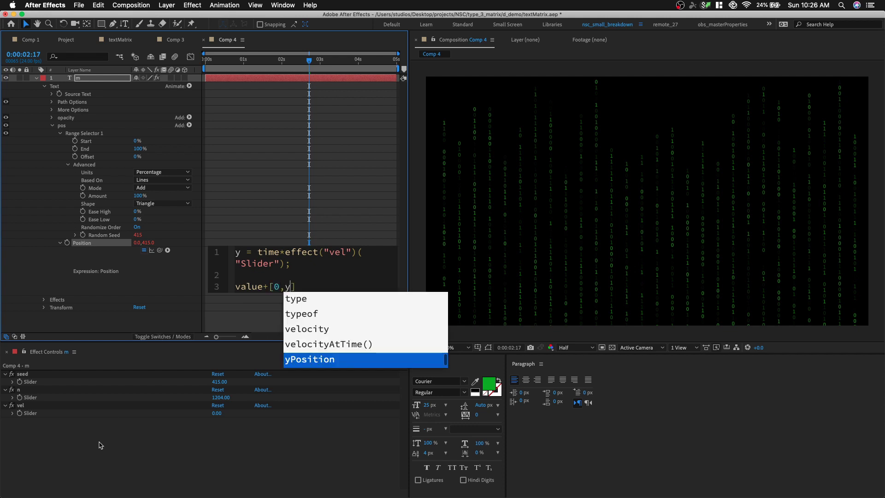
pyautogui.click(100, 449)
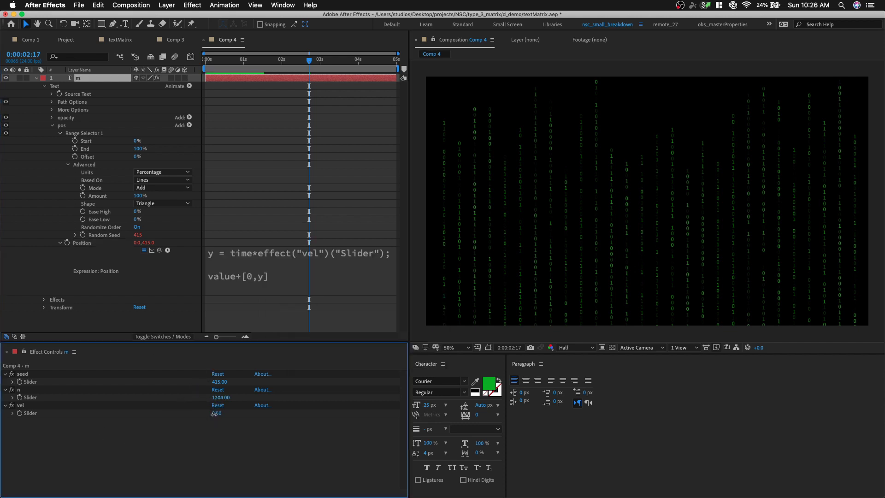
# Set the vel slider to 182, Position y to 415, and preview the falling digits.
pyautogui.moveTo(217, 413); pyautogui.dragTo(239, 419)
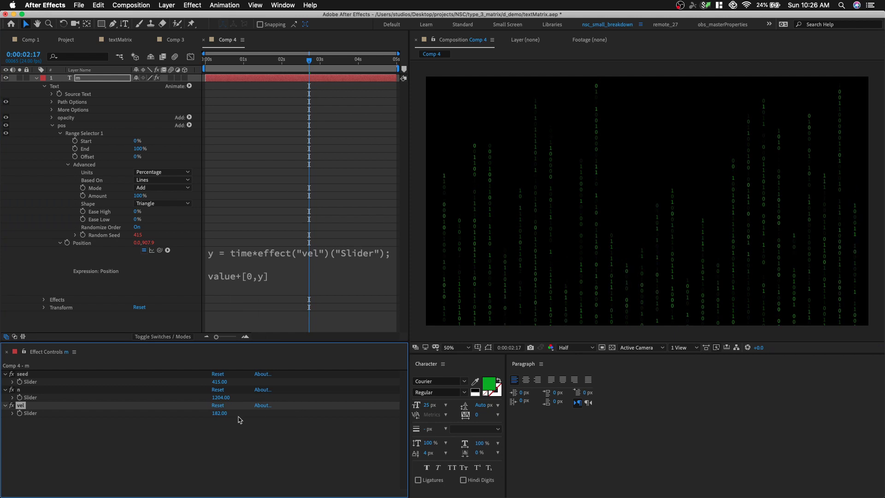
pyautogui.click(148, 243)
pyautogui.write('415')
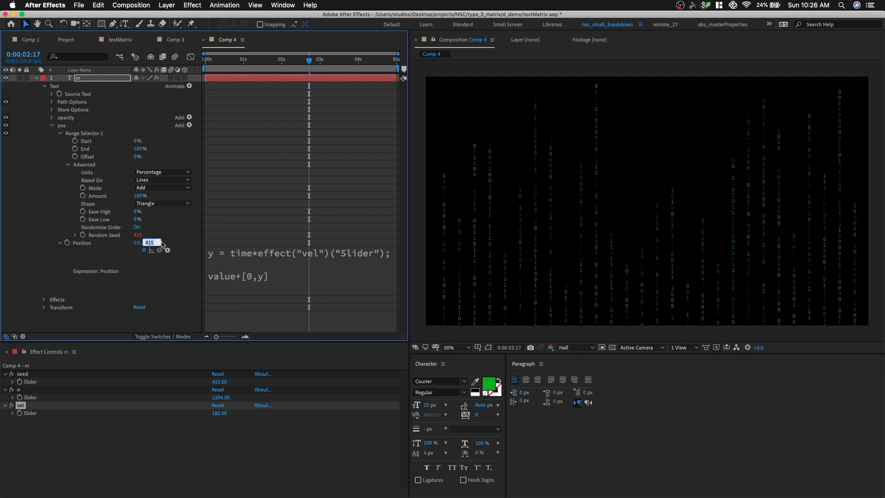
pyautogui.press('Return')
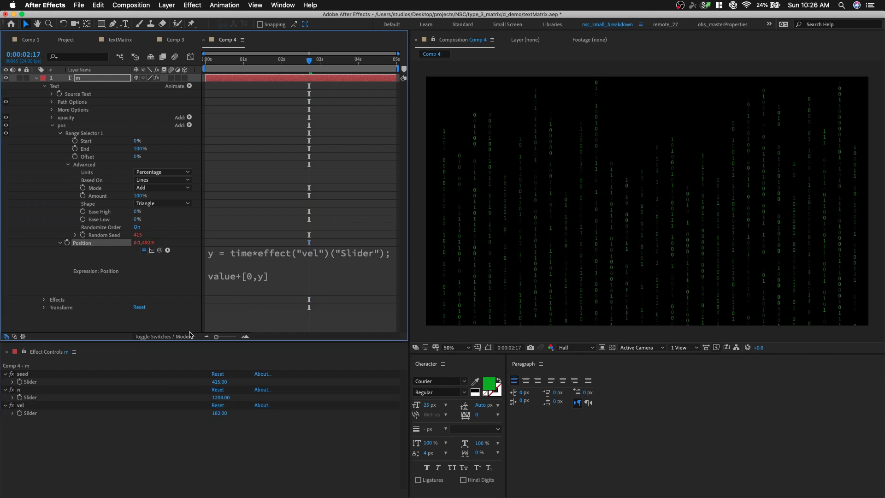
pyautogui.press('space')
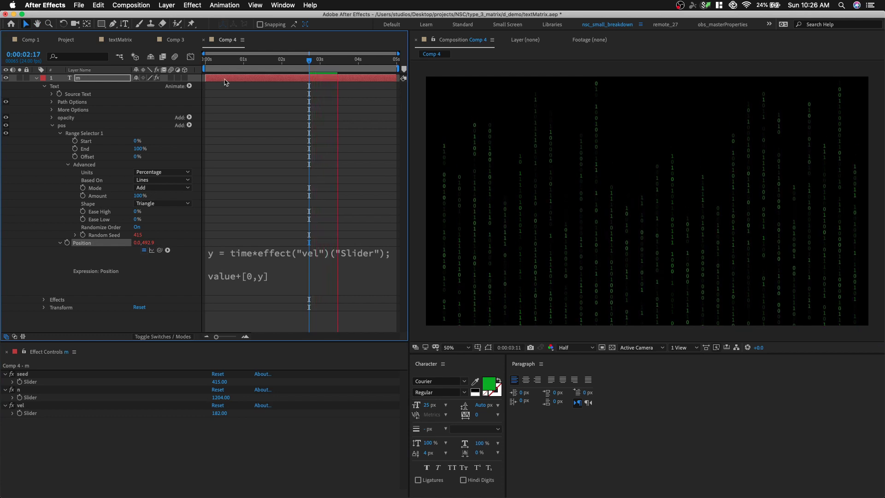
pyautogui.press('Home')
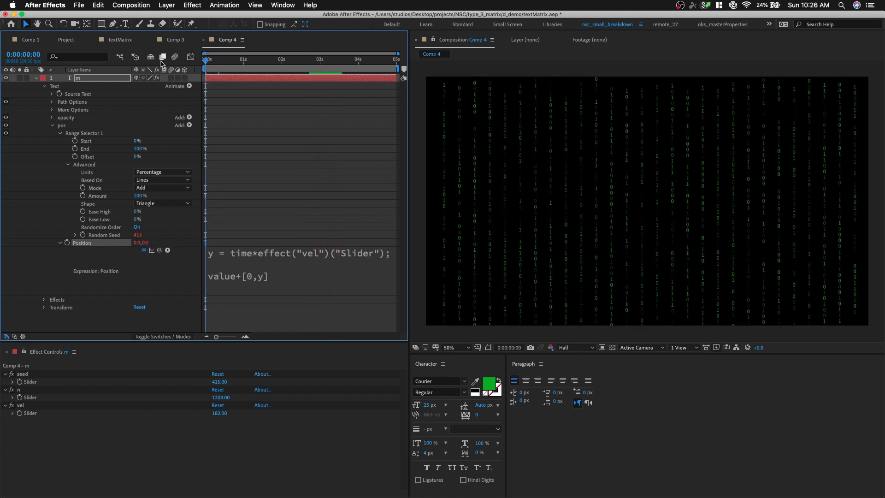
pyautogui.press('space')
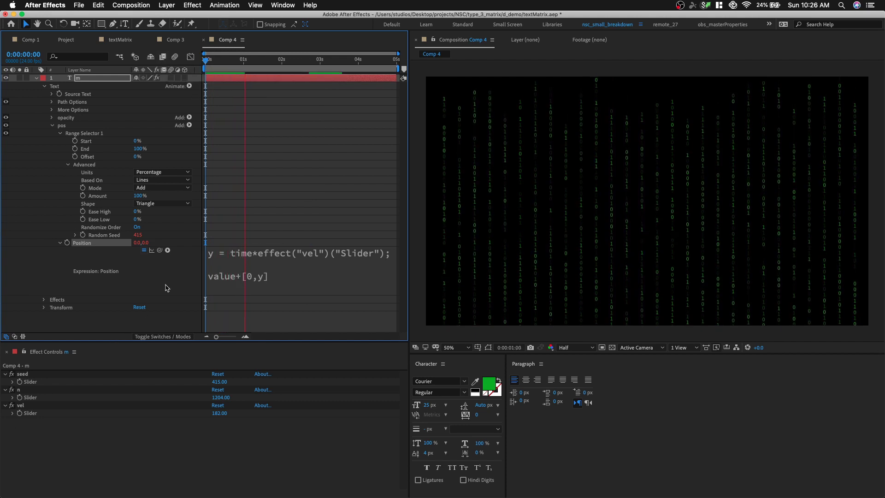
pyautogui.press('space')
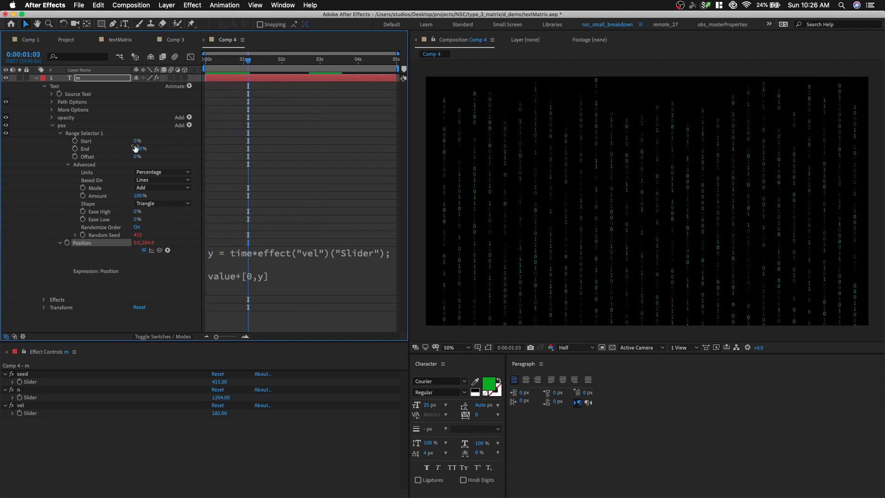
# Enable per-character 3D on the pos animator and push the characters back in depth.
pyautogui.click(189, 125)
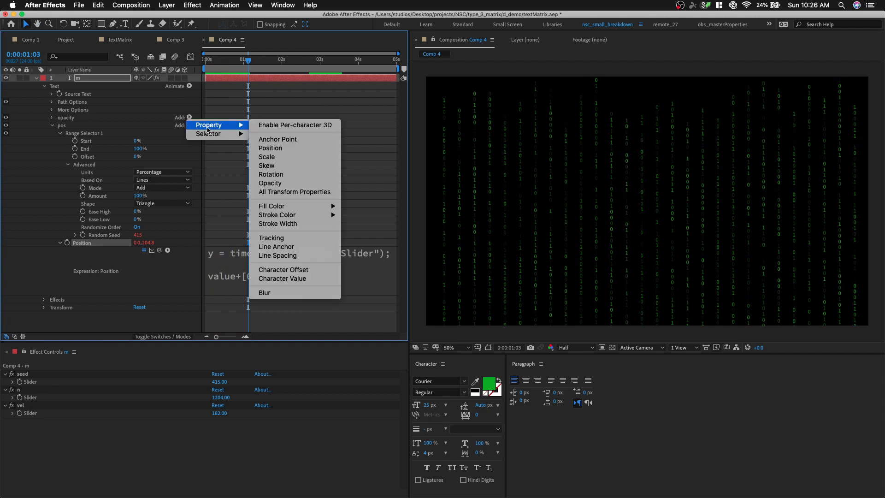
pyautogui.click(98, 124)
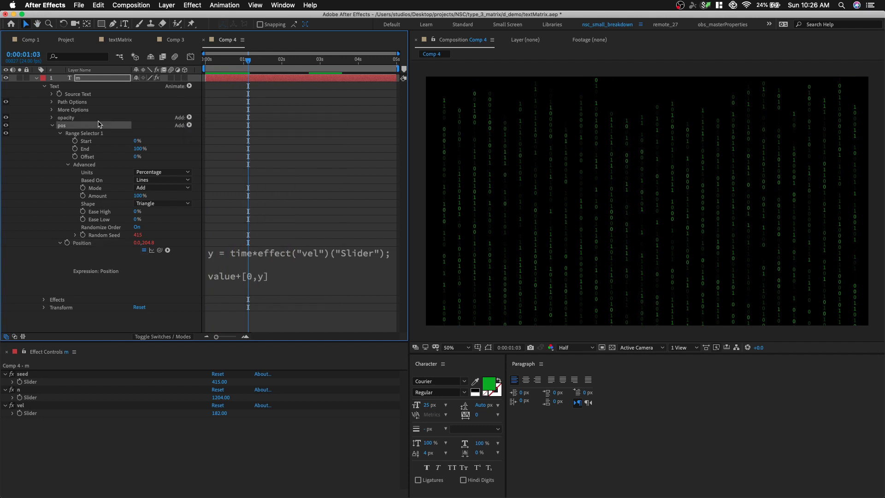
pyautogui.click(189, 125)
pyautogui.moveTo(232, 125)
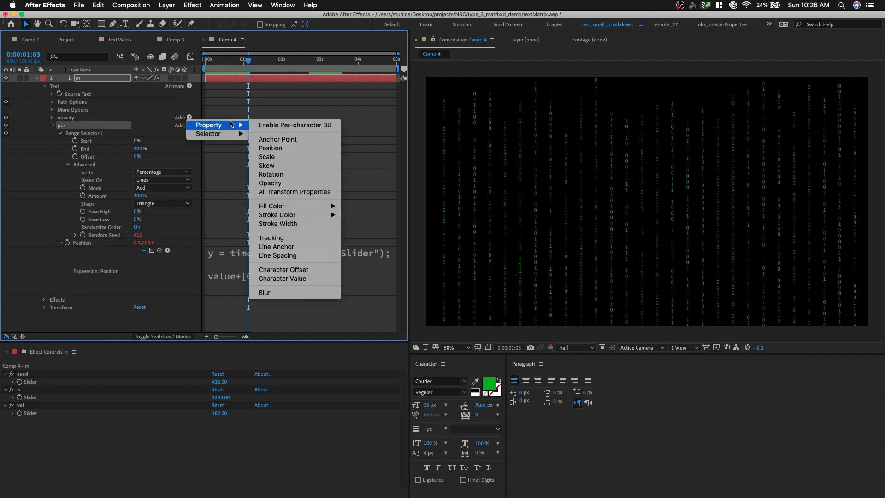
pyautogui.click(285, 126)
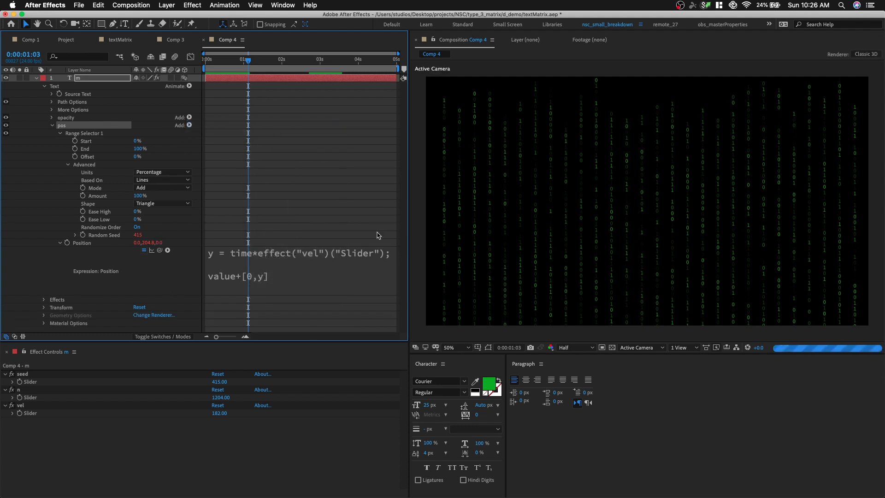
pyautogui.click(67, 430)
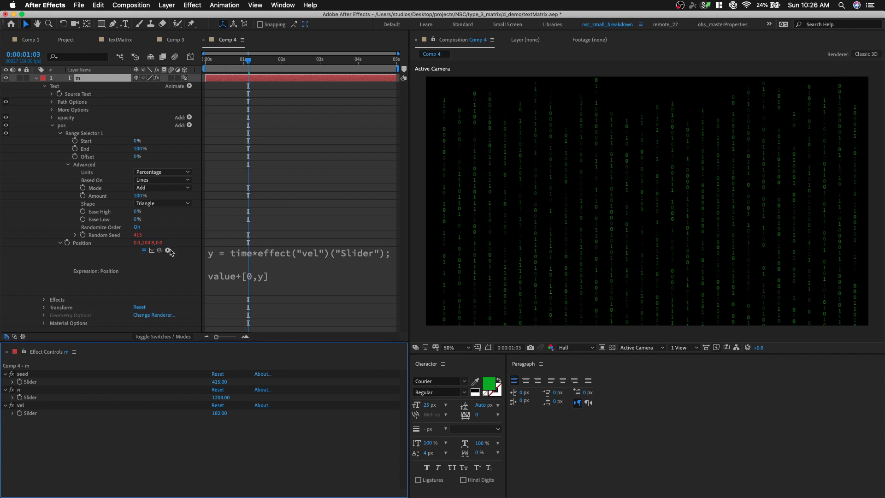
pyautogui.moveTo(158, 244); pyautogui.dragTo(318, 245)
# Test a Position Z of 2000 in a custom 3D view, then return to Active Camera.
pyautogui.click(649, 345)
pyautogui.click(649, 432)
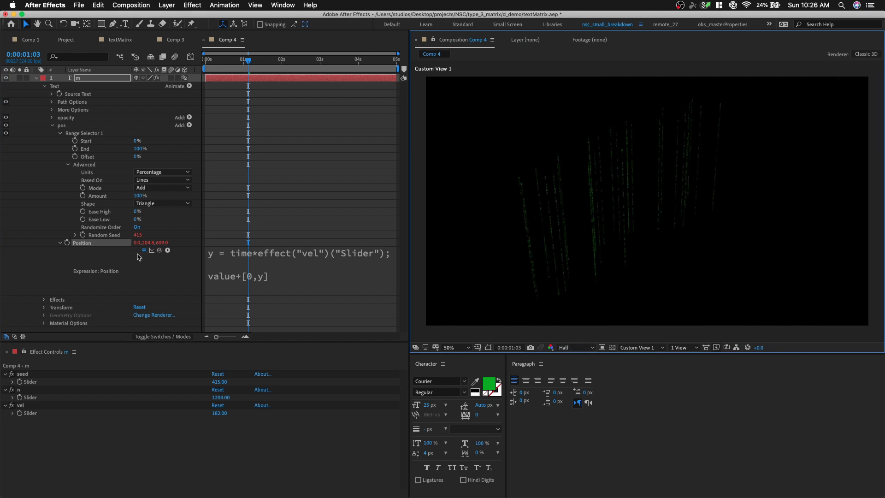
pyautogui.click(146, 242)
pyautogui.write('0')
pyautogui.press('Tab')
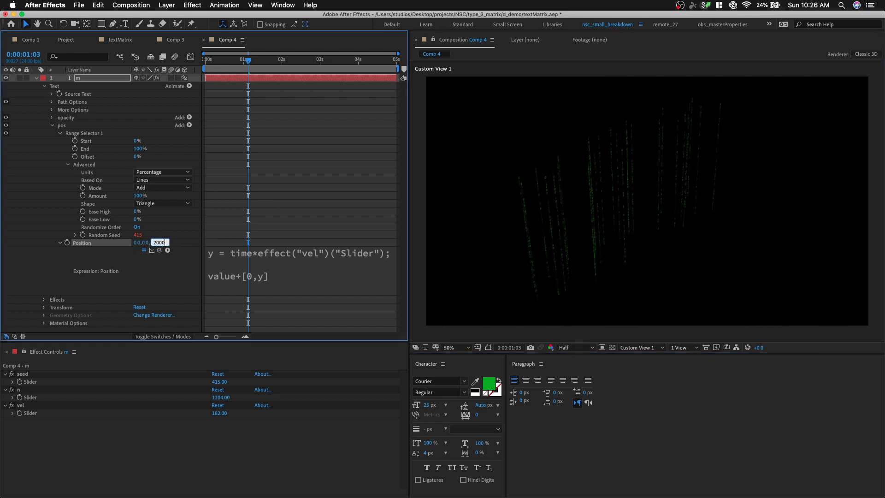
pyautogui.press('Return')
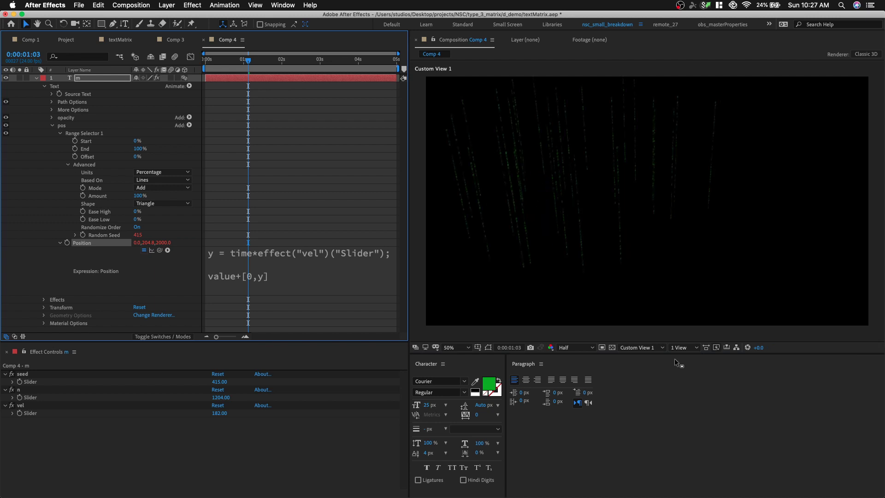
pyautogui.click(662, 347)
pyautogui.click(658, 356)
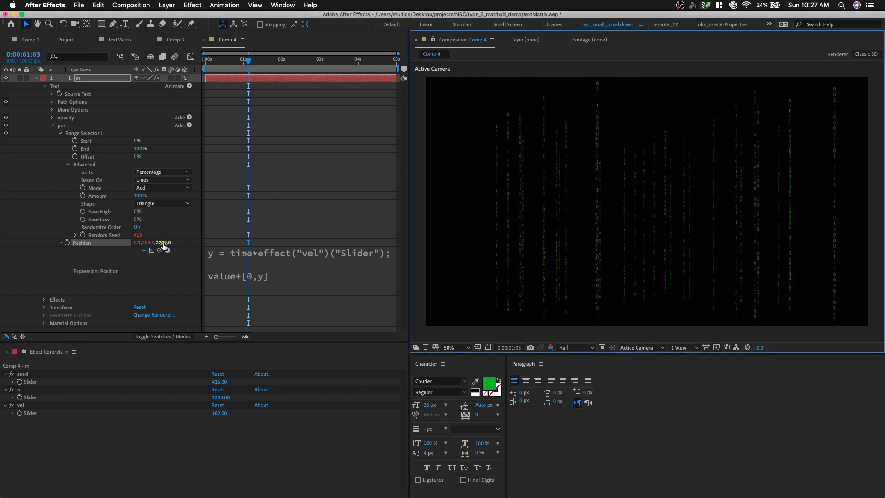
# Reset Position Z to 0 and review the Position expression.
pyautogui.click(162, 242)
pyautogui.write('0')
pyautogui.press('Return')
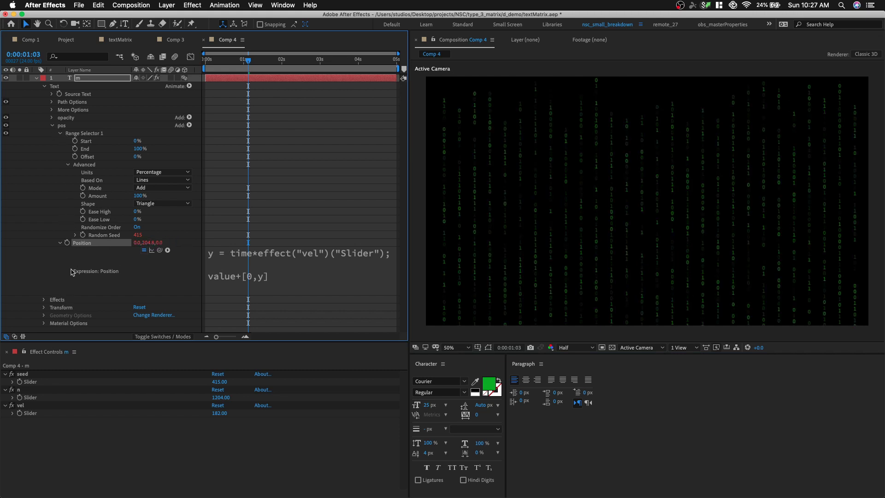
pyautogui.click(233, 266)
pyautogui.click(236, 262)
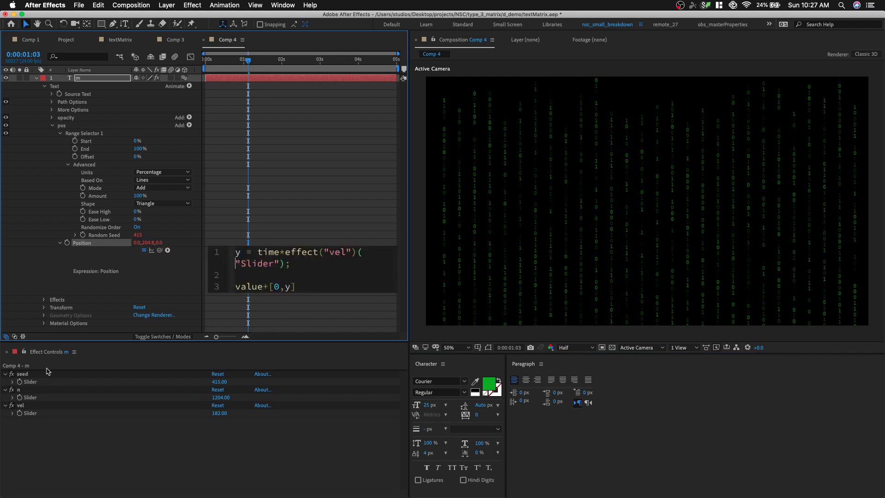
pyautogui.click(55, 449)
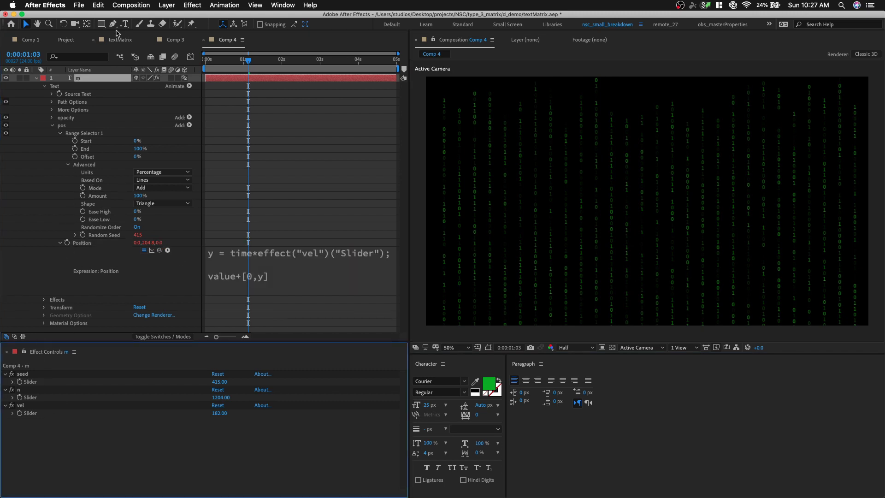
# Add a 3D Point Control and pick-whip 'value' in the Position expression to it.
pyautogui.click(181, 4)
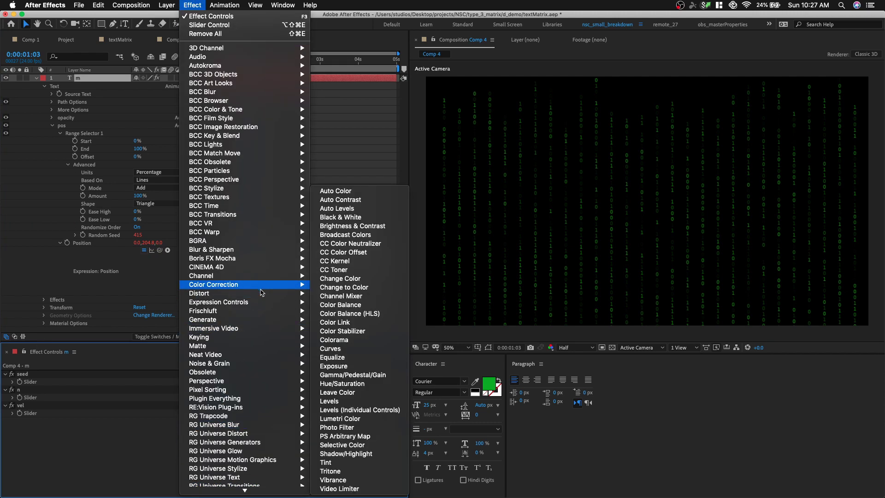
pyautogui.moveTo(261, 301)
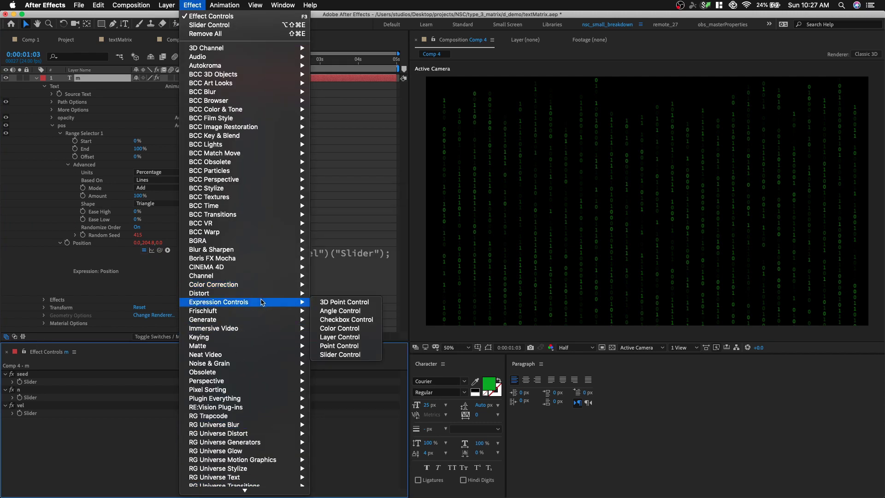
pyautogui.click(344, 301)
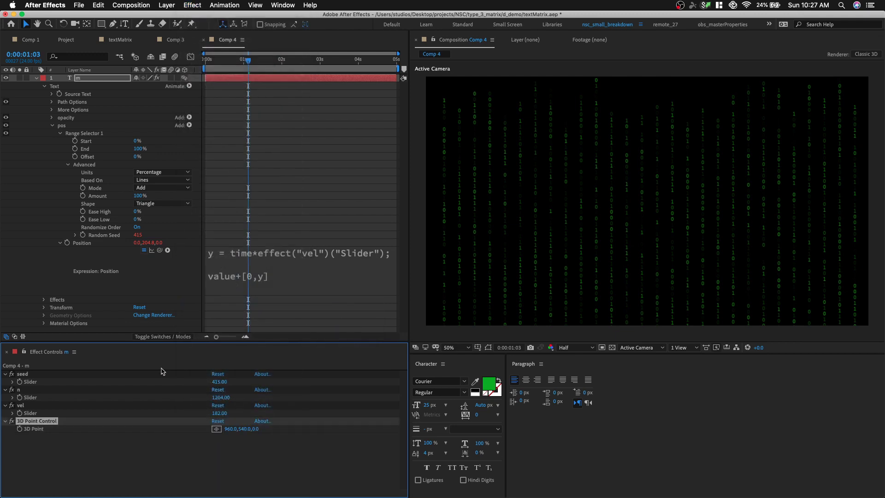
pyautogui.click(239, 290)
pyautogui.doubleClick(247, 285)
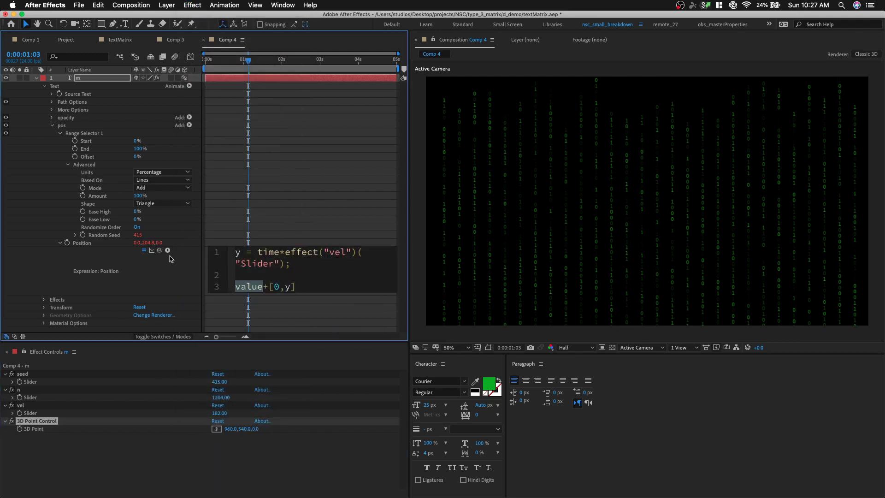
pyautogui.moveTo(161, 253); pyautogui.dragTo(39, 429)
pyautogui.click(66, 454)
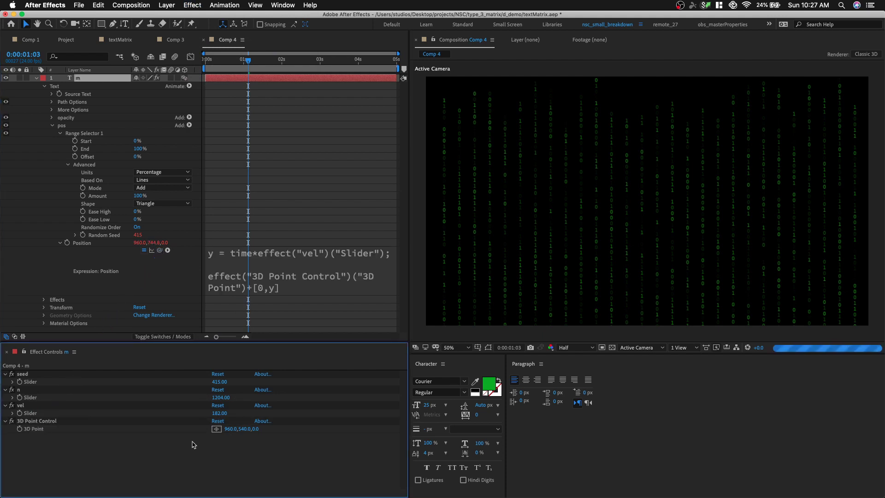
# Set the 3D Point to 0, 0, 300.
pyautogui.click(233, 429)
pyautogui.write('0')
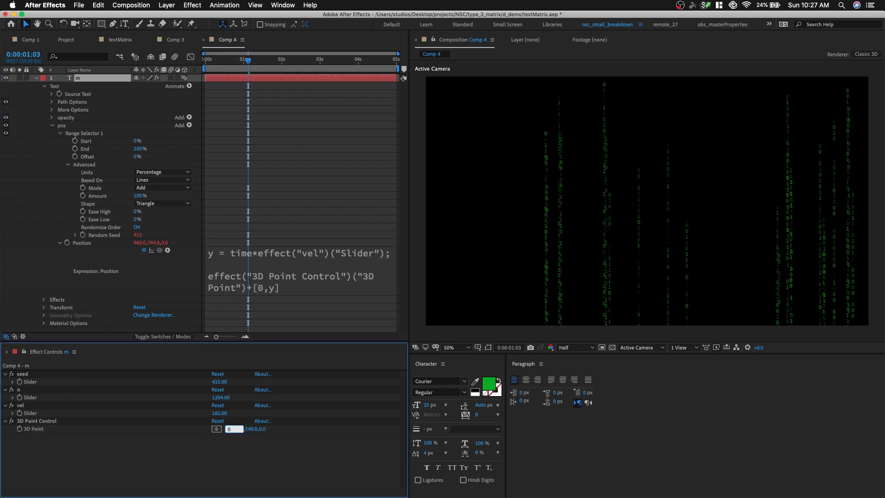
pyautogui.press('Tab')
pyautogui.write('0')
pyautogui.click(246, 456)
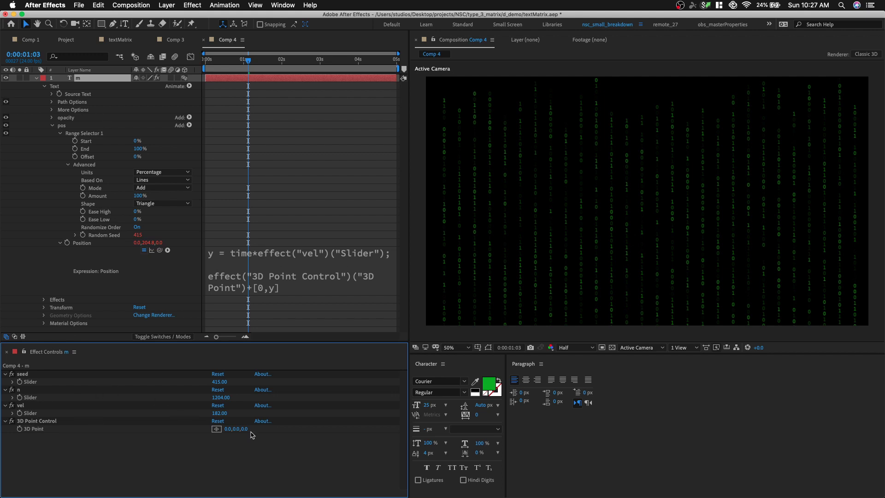
pyautogui.moveTo(245, 429); pyautogui.dragTo(371, 437)
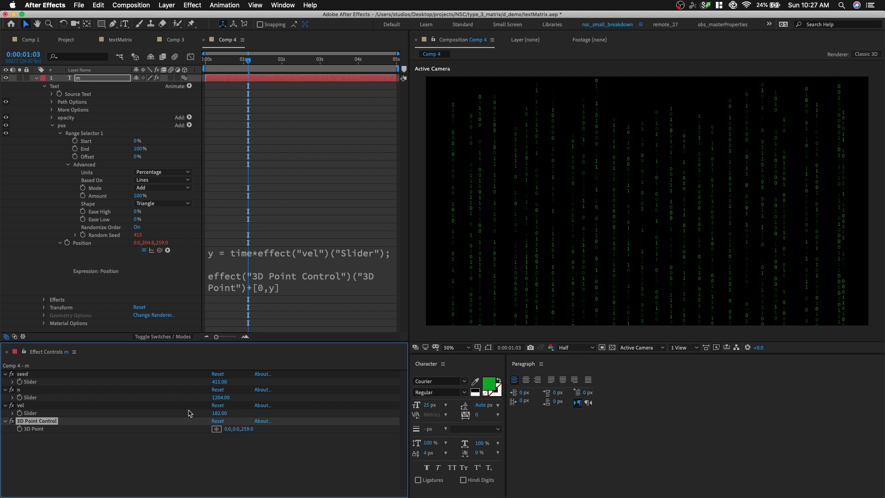
pyautogui.click(247, 428)
pyautogui.write('300')
pyautogui.press('Return')
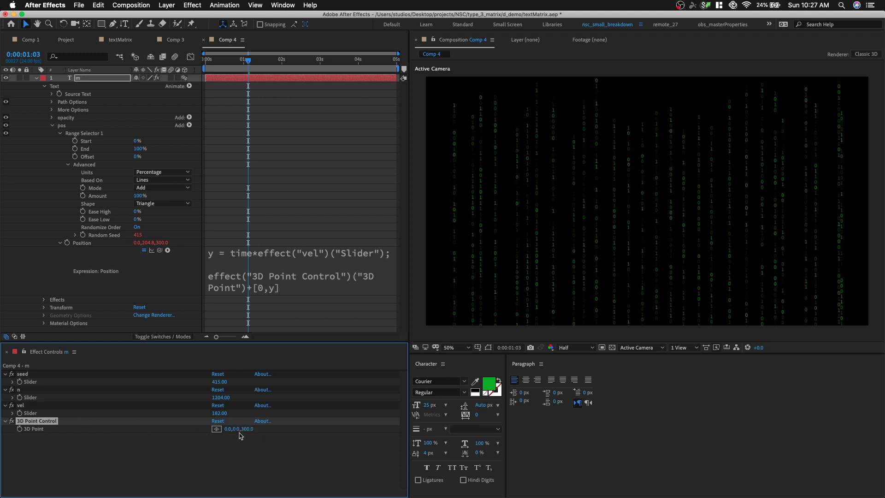
# Rename the 3D Point Control effect to 'pos'.
pyautogui.click(53, 421)
pyautogui.press('Return')
pyautogui.write('pos')
pyautogui.press('Return')
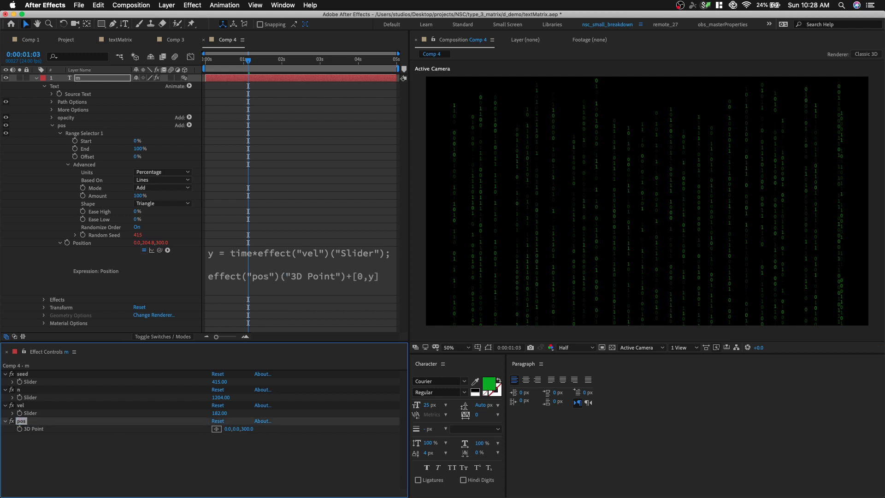
pyautogui.click(52, 126)
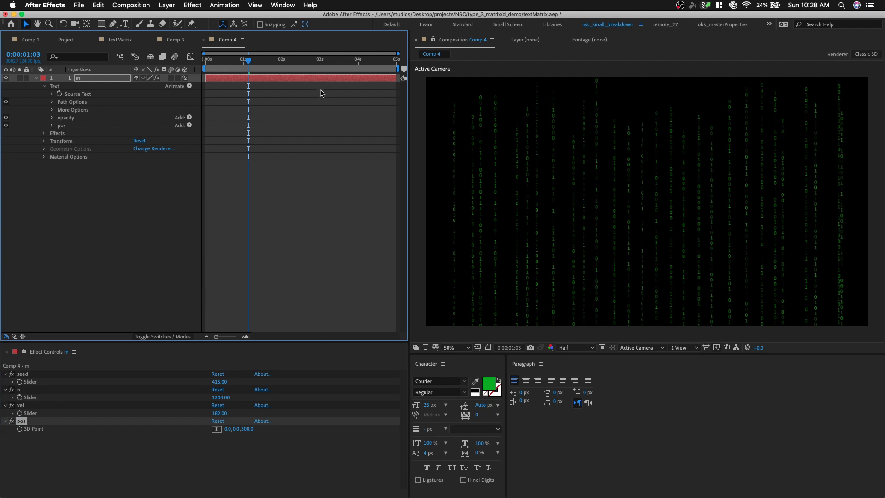
pyautogui.press('space')
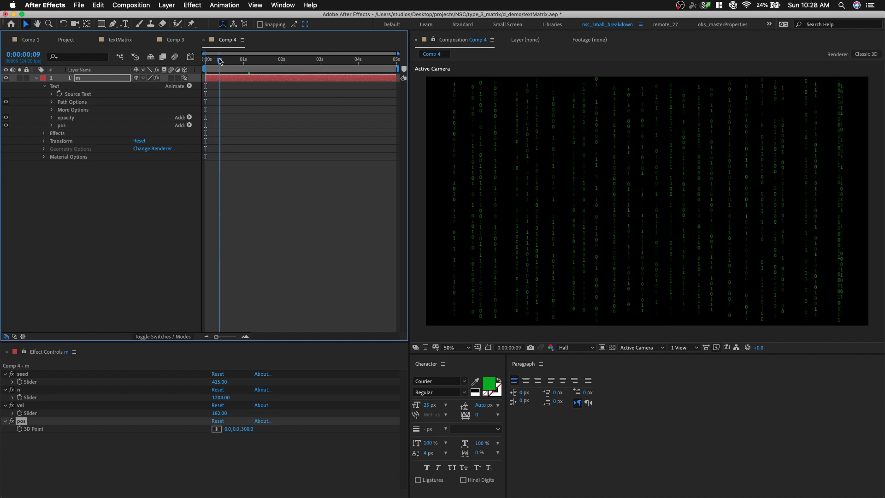
pyautogui.click(209, 61)
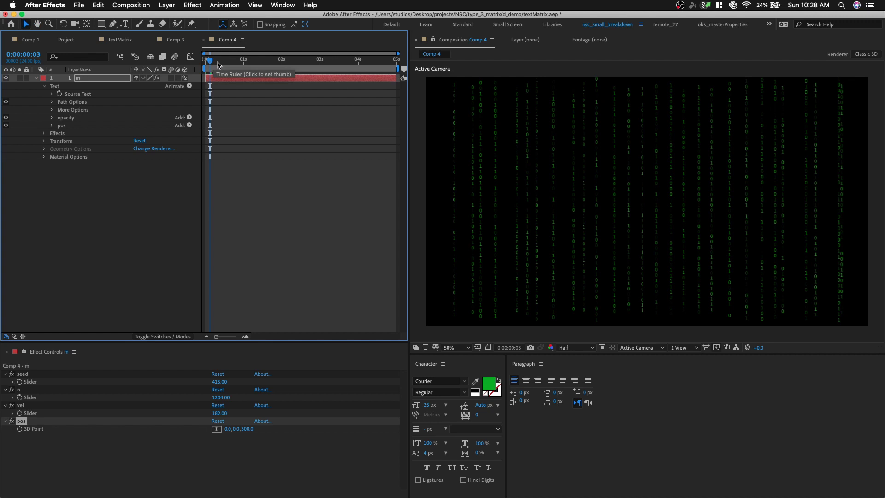
pyautogui.moveTo(220, 64); pyautogui.dragTo(198, 64)
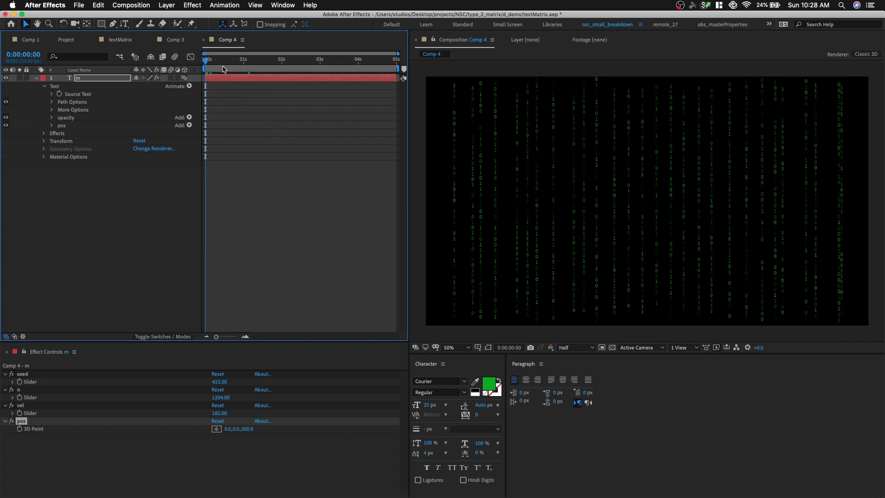
pyautogui.moveTo(224, 66); pyautogui.dragTo(204, 65)
pyautogui.press('space')
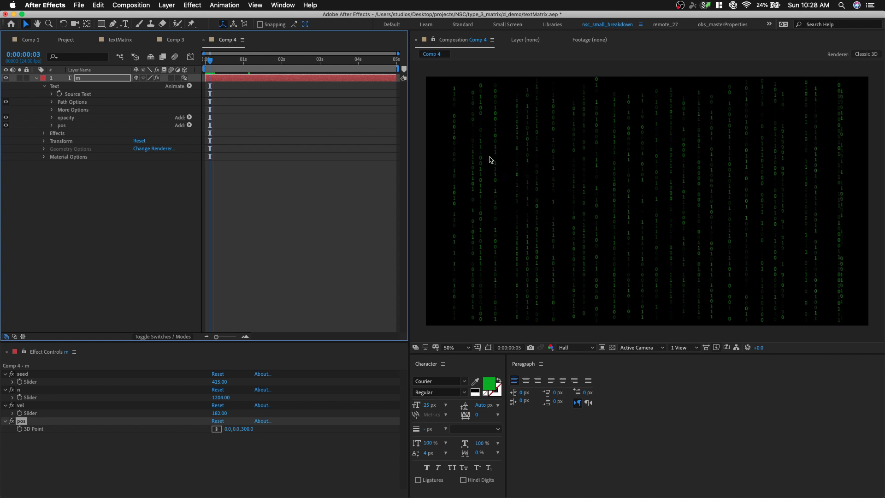
# Duplicate text layer m to create layer m 2.
pyautogui.click(35, 79)
pyautogui.click(91, 79)
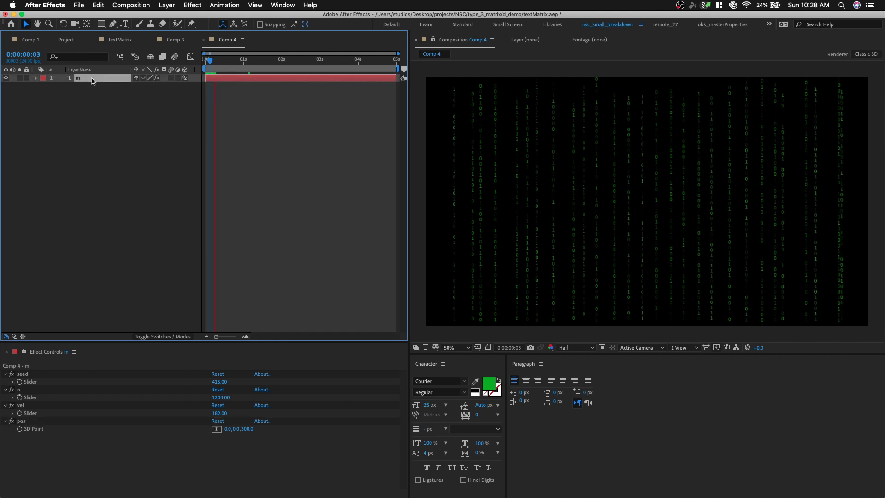
pyautogui.press('super+d')
pyautogui.press('space')
pyautogui.press('p')
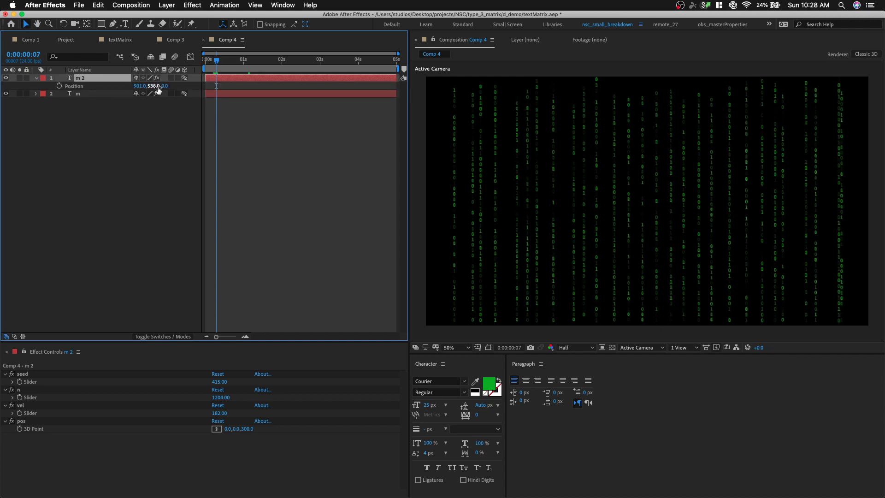
# Set m 2 to 50% opacity, Position Z 750, and seed 587.
pyautogui.hotkey('shift', 't')
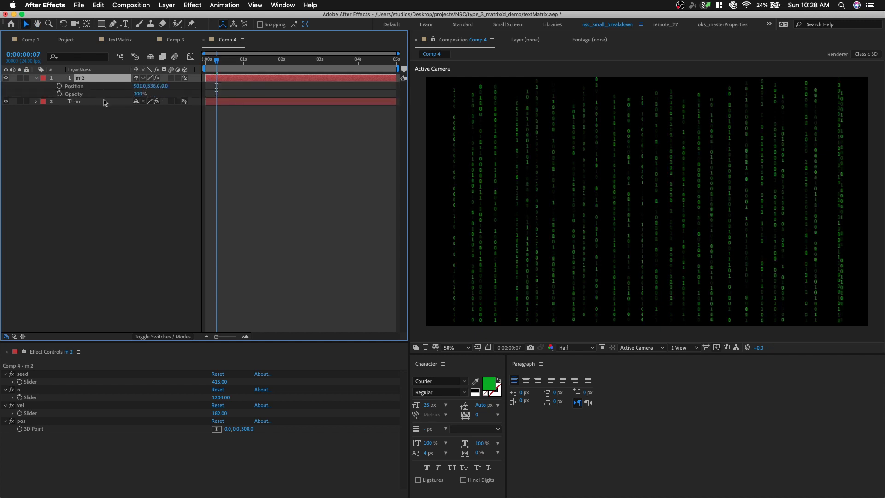
pyautogui.click(139, 94)
pyautogui.write('50')
pyautogui.press('Tab')
pyautogui.press('Tab')
pyautogui.press('Tab')
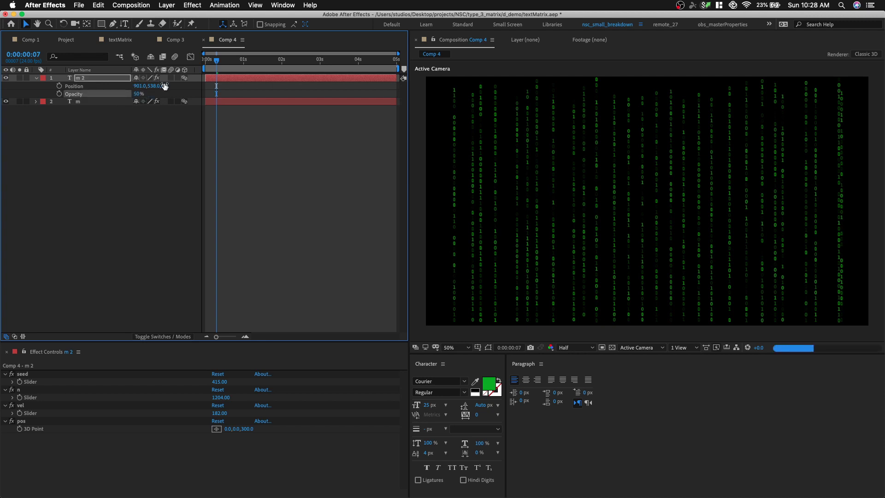
pyautogui.write('75')
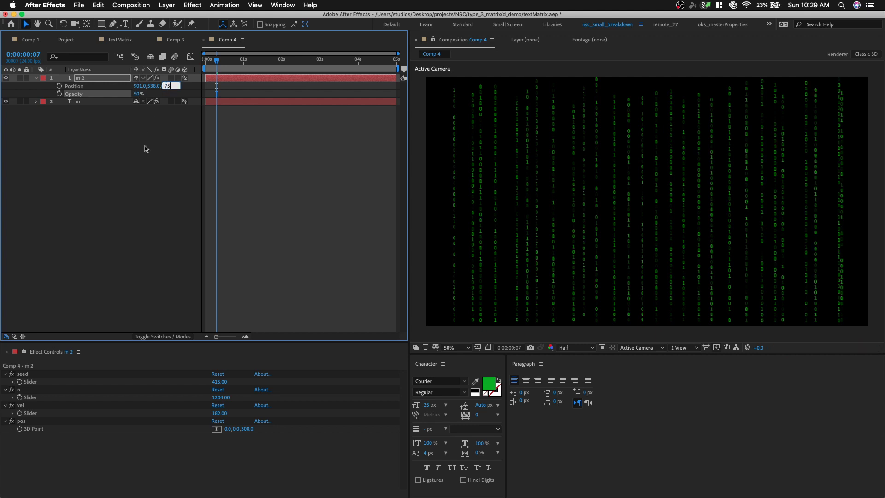
pyautogui.write('0')
pyautogui.press('Return')
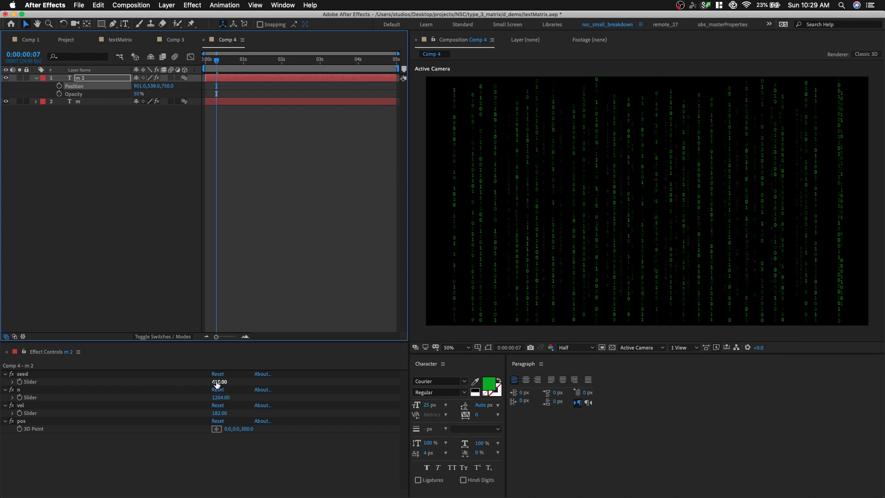
pyautogui.moveTo(217, 383); pyautogui.dragTo(258, 381)
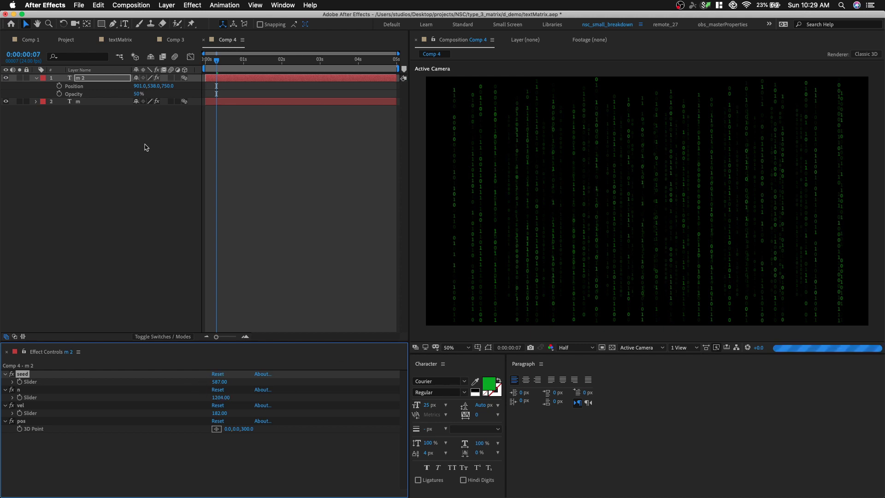
pyautogui.click(88, 79)
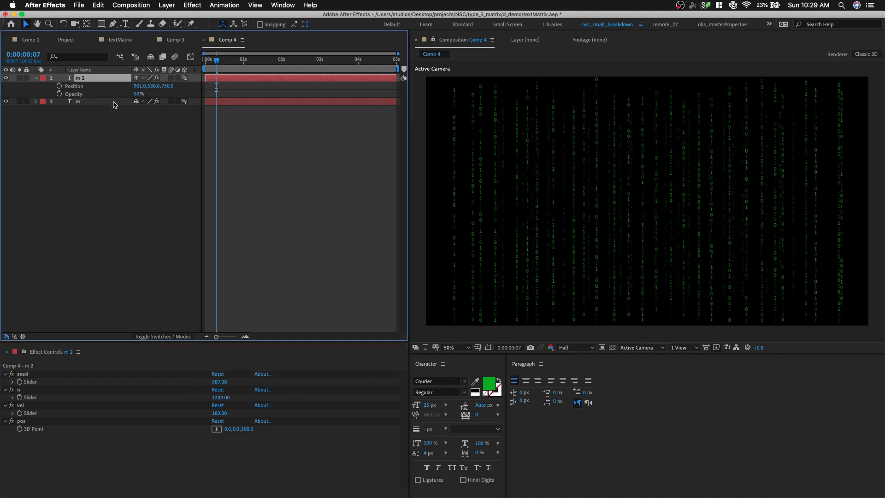
# Duplicate m 2 into layer m 3 and change its seed to 405.
pyautogui.press('super+d')
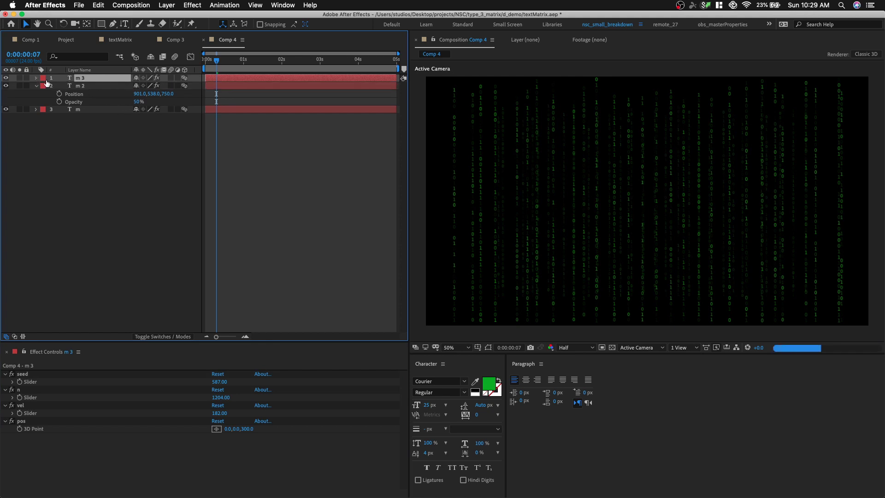
pyautogui.click(36, 78)
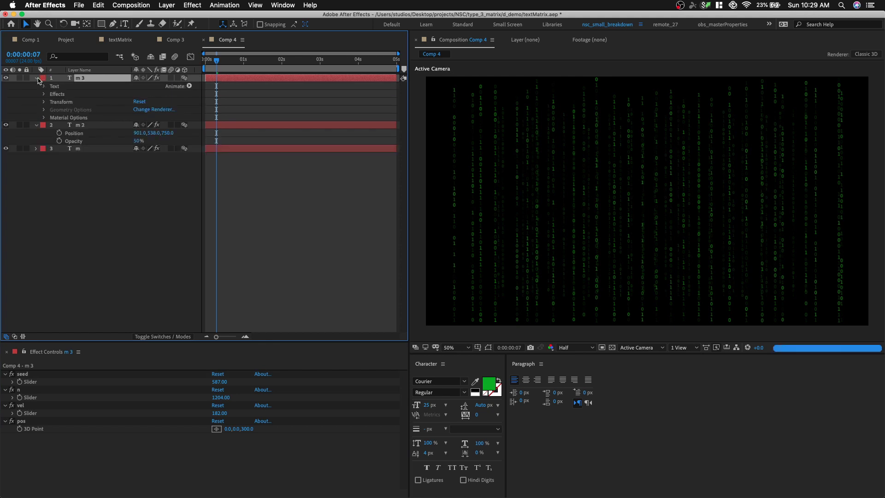
pyautogui.click(36, 78)
pyautogui.moveTo(231, 387); pyautogui.dragTo(162, 383)
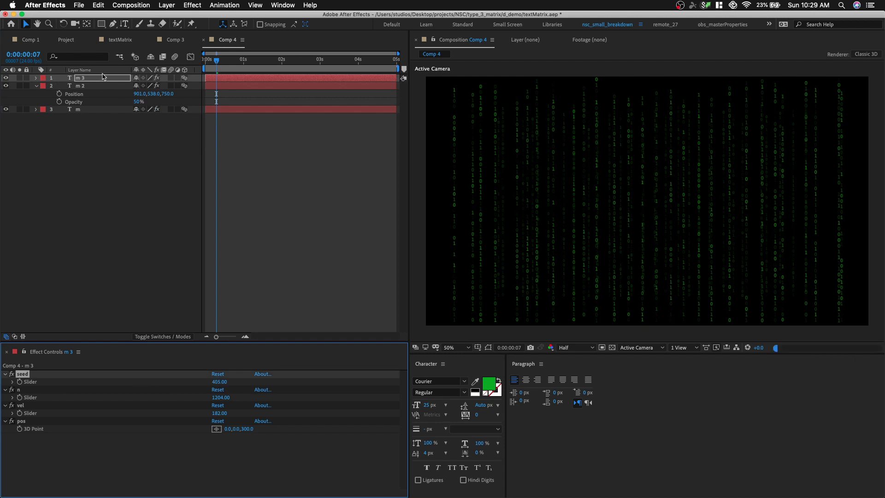
# Set m 3's opacity to 25% and its Position Z to 1500.
pyautogui.press('p')
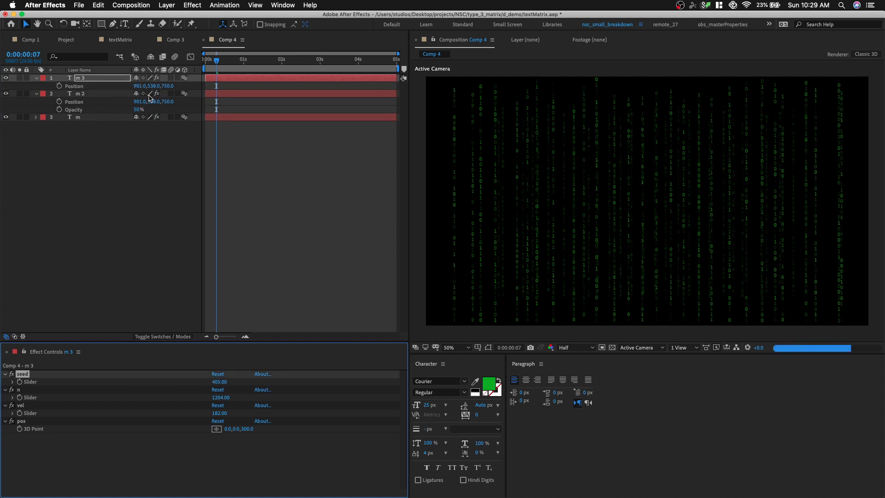
pyautogui.hotkey('shift', 't')
pyautogui.click(137, 94)
pyautogui.write('25')
pyautogui.hotkey('shift', 'Tab')
pyautogui.write('1')
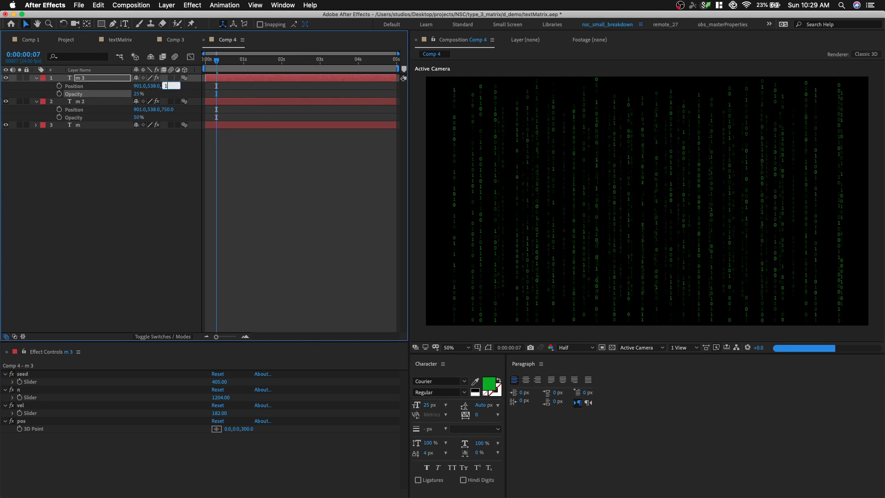
pyautogui.write('500')
pyautogui.press('Return')
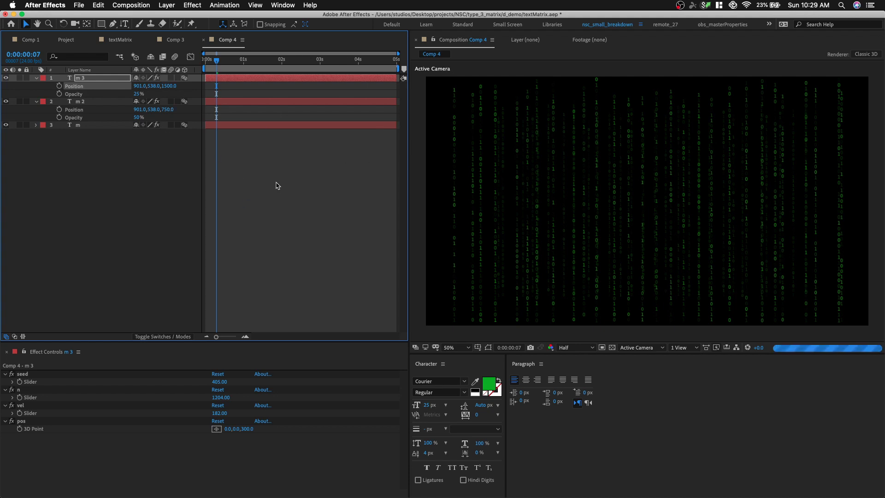
# Add Camera 1 with Depth of Field enabled, and hide the m 2 and m 3 layers.
pyautogui.rightClick(143, 193)
pyautogui.moveTo(167, 201)
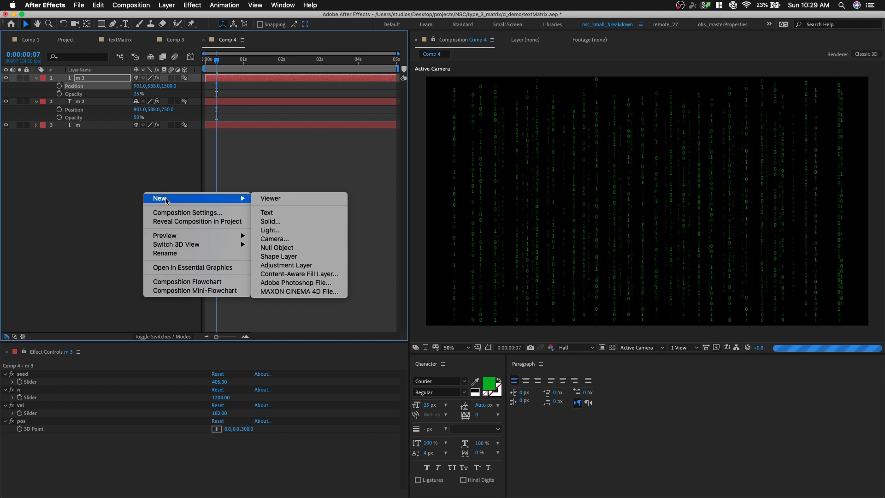
pyautogui.click(290, 239)
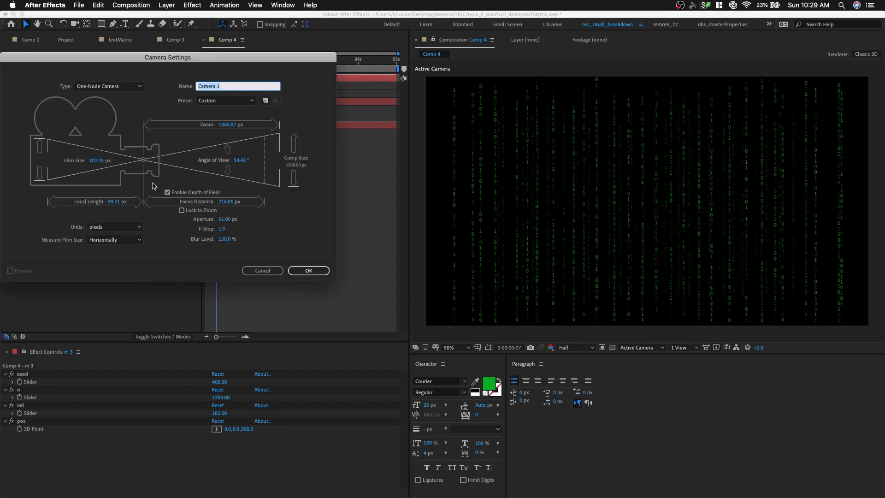
pyautogui.moveTo(247, 63); pyautogui.dragTo(489, 93)
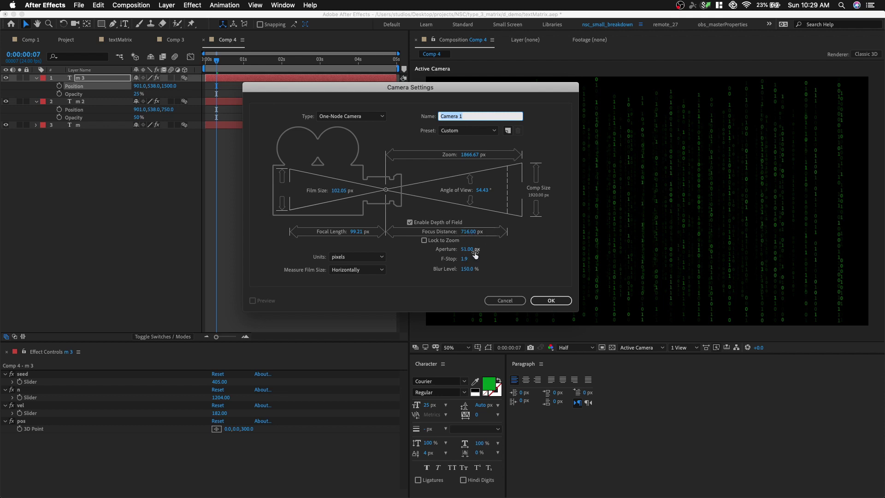
pyautogui.click(547, 301)
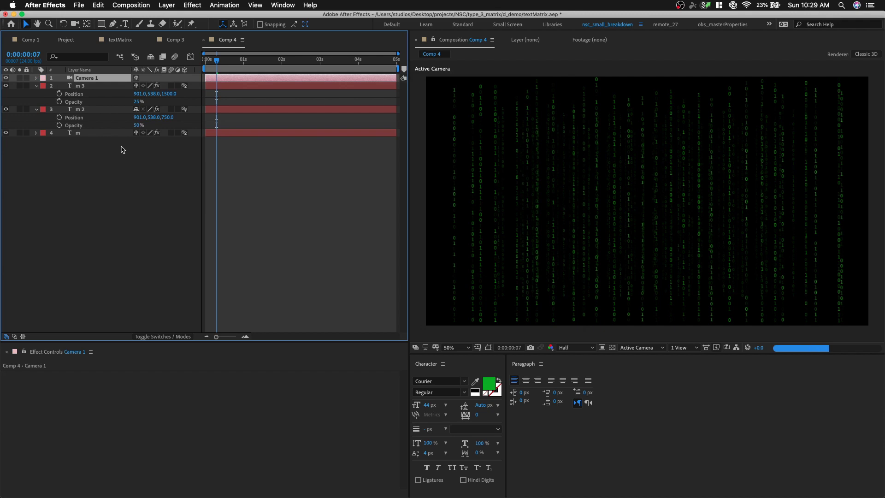
pyautogui.moveTo(5, 85); pyautogui.dragTo(6, 110)
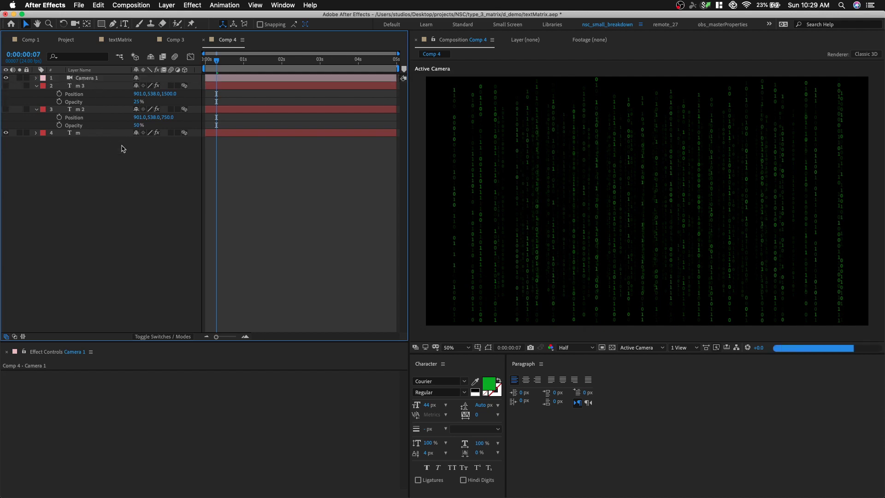
# Move Camera 1 in to Position 960, 540, -700.
pyautogui.click(86, 81)
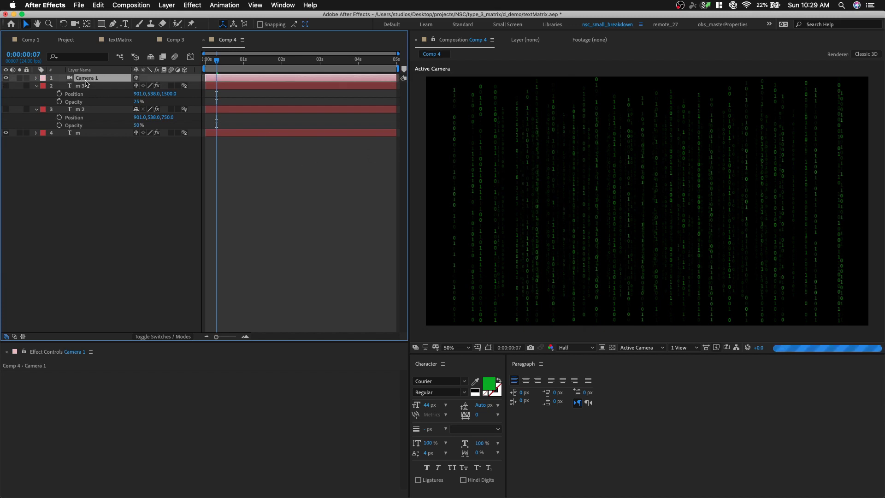
pyautogui.press('p')
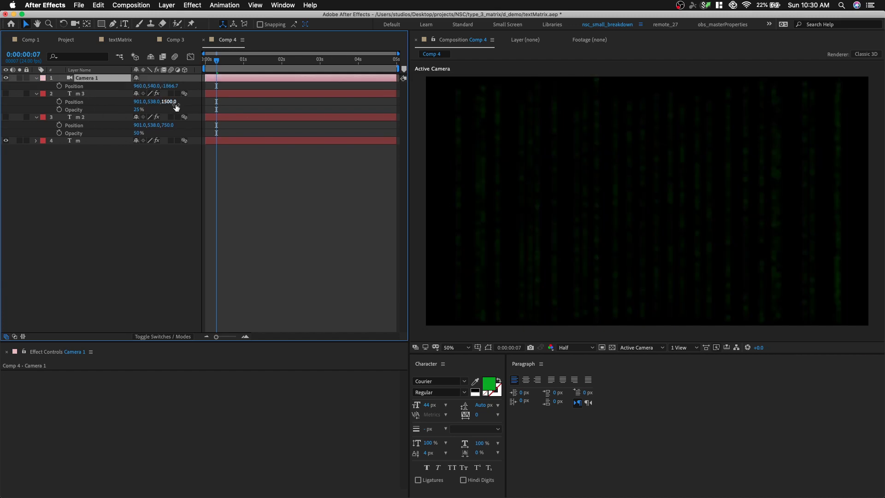
pyautogui.moveTo(170, 86); pyautogui.dragTo(219, 86)
pyautogui.click(172, 86)
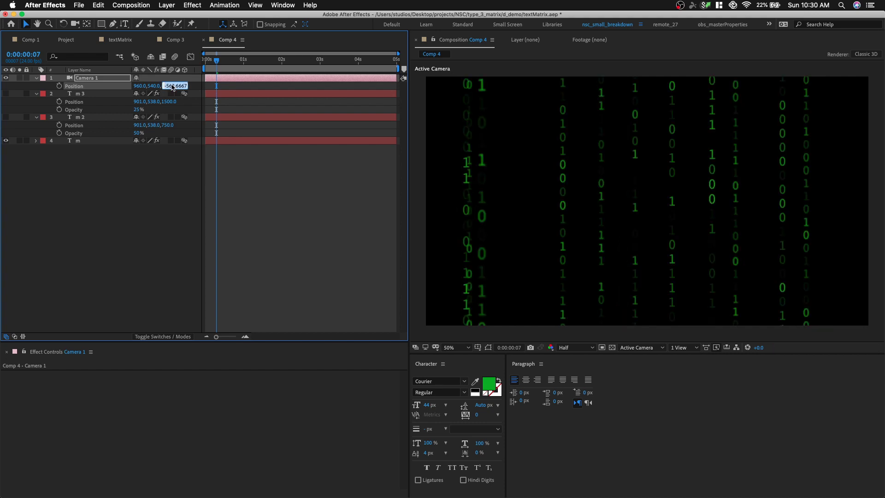
pyautogui.write('-600')
pyautogui.press('Return')
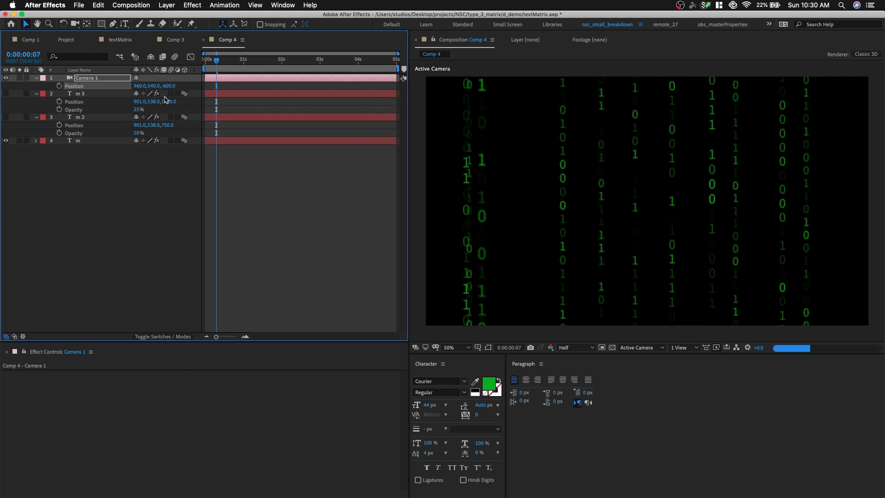
pyautogui.click(170, 85)
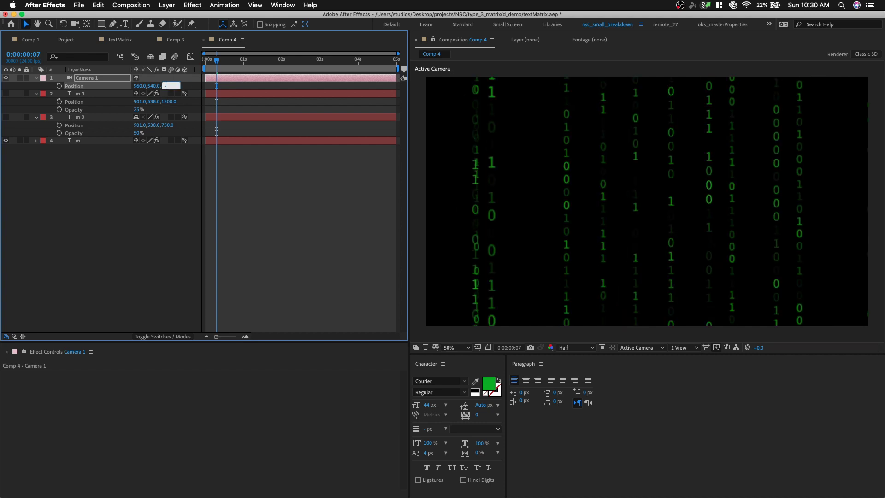
pyautogui.write('-700')
pyautogui.press('Return')
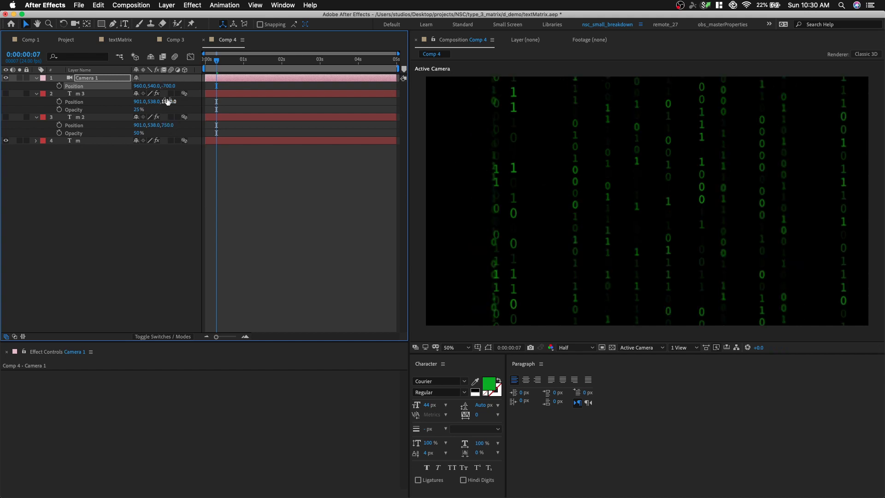
# In Camera 1's Camera Settings, set Aperture to 40 px and Focus Distance to 809 px.
pyautogui.doubleClick(106, 79)
pyautogui.moveTo(399, 92); pyautogui.dragTo(255, 71)
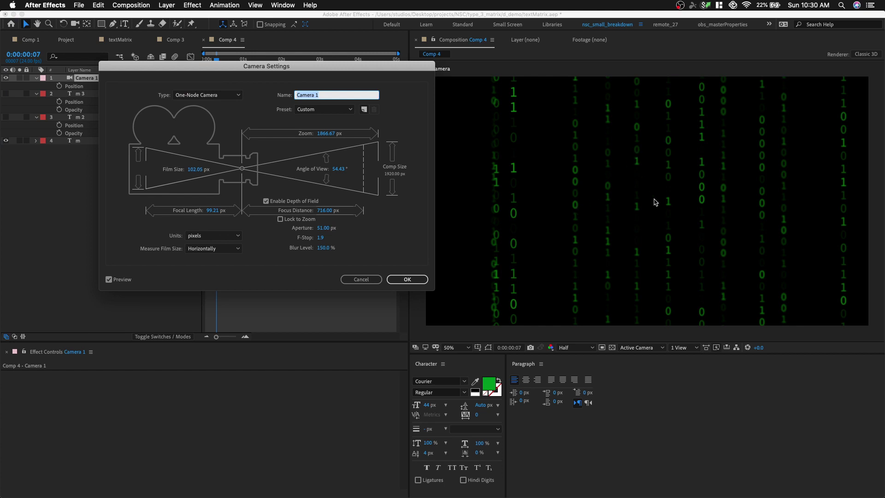
pyautogui.click(324, 210)
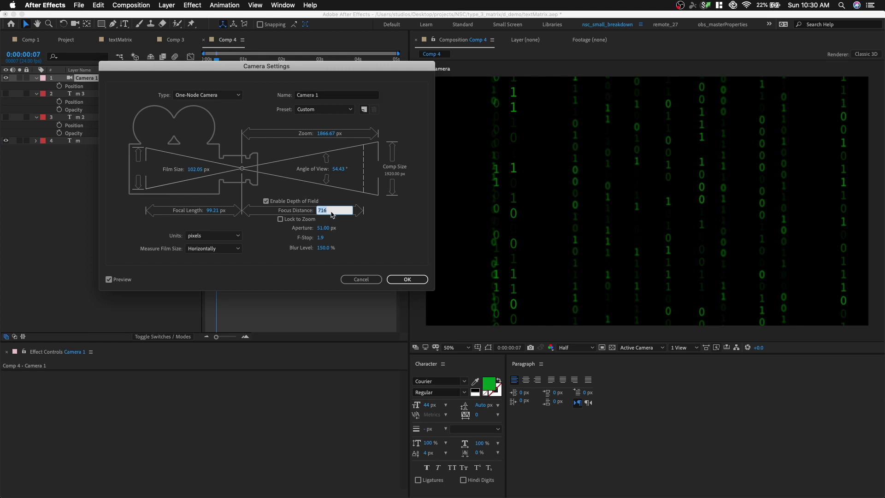
pyautogui.click(370, 216)
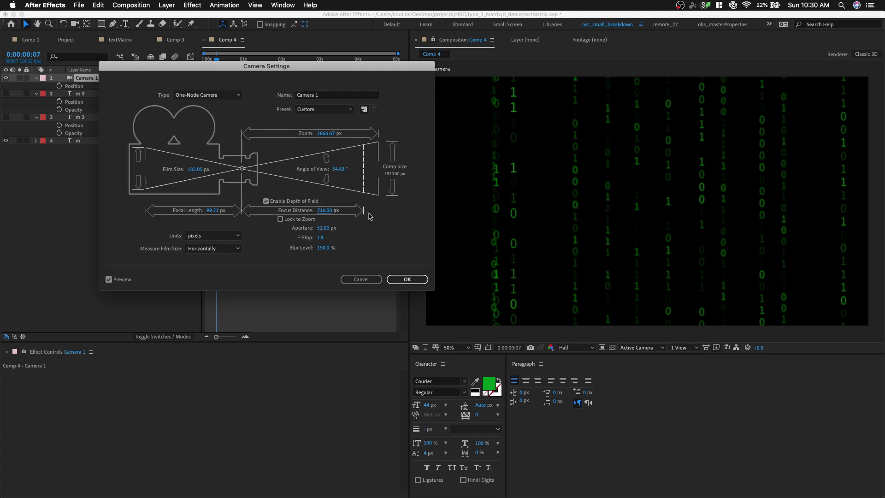
pyautogui.click(324, 229)
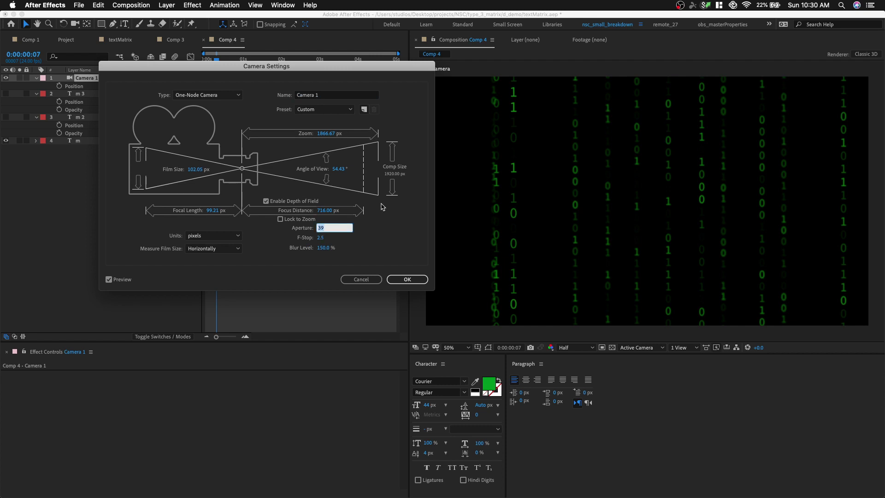
pyautogui.click(362, 191)
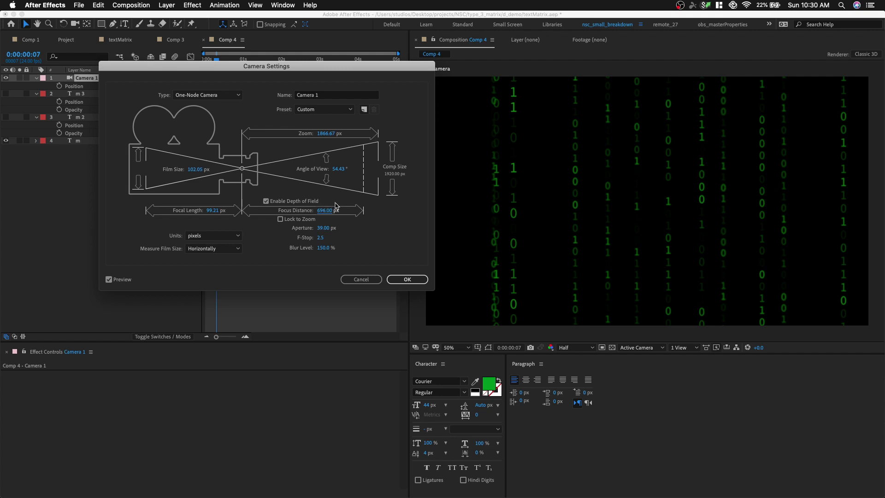
pyautogui.moveTo(336, 207); pyautogui.dragTo(351, 210)
pyautogui.click(325, 210)
pyautogui.click(376, 205)
pyautogui.moveTo(326, 227); pyautogui.dragTo(335, 226)
pyautogui.click(326, 210)
pyautogui.click(407, 279)
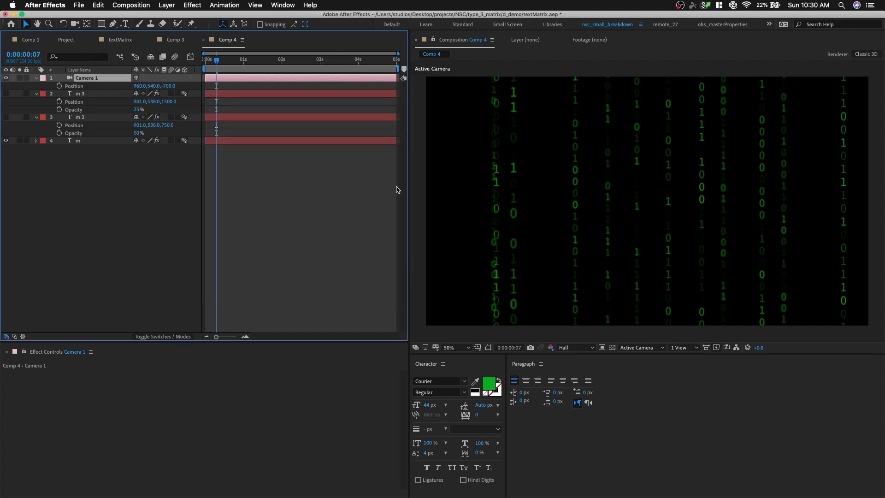
# Make the m 3 and m 2 layers visible again and clear the layer selection.
pyautogui.click(77, 172)
pyautogui.click(6, 94)
pyautogui.click(6, 118)
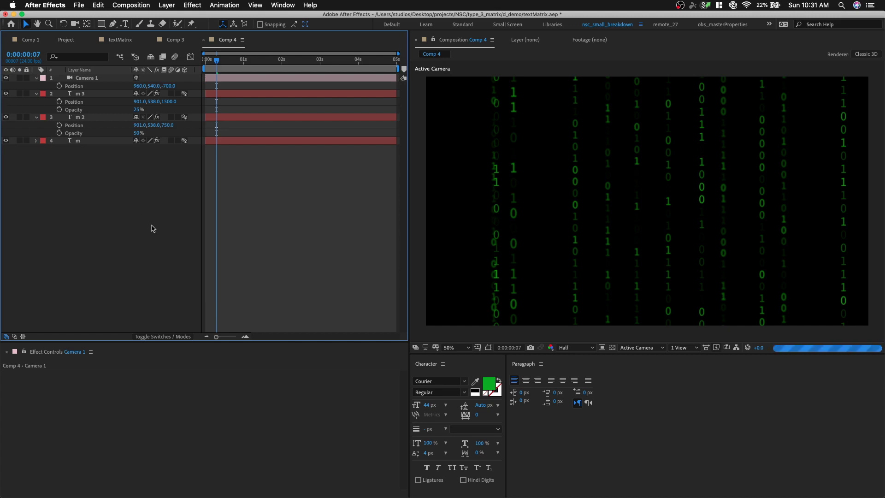
pyautogui.click(96, 125)
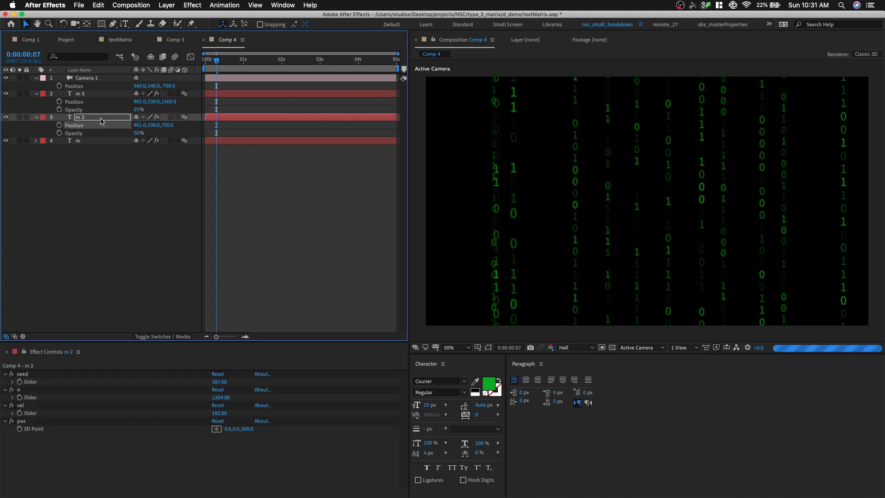
pyautogui.click(105, 157)
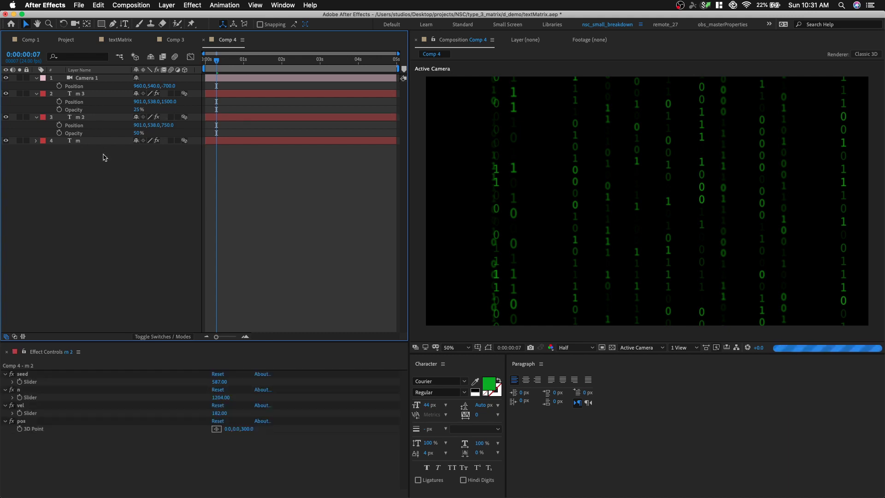
# Add a new adjustment layer just below Camera 1 and name it glow.
pyautogui.rightClick(104, 157)
pyautogui.moveTo(139, 161)
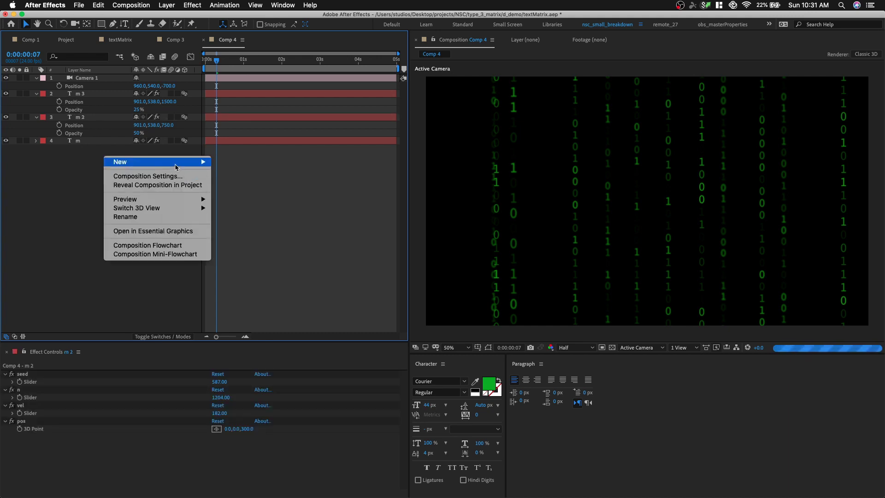
pyautogui.click(260, 228)
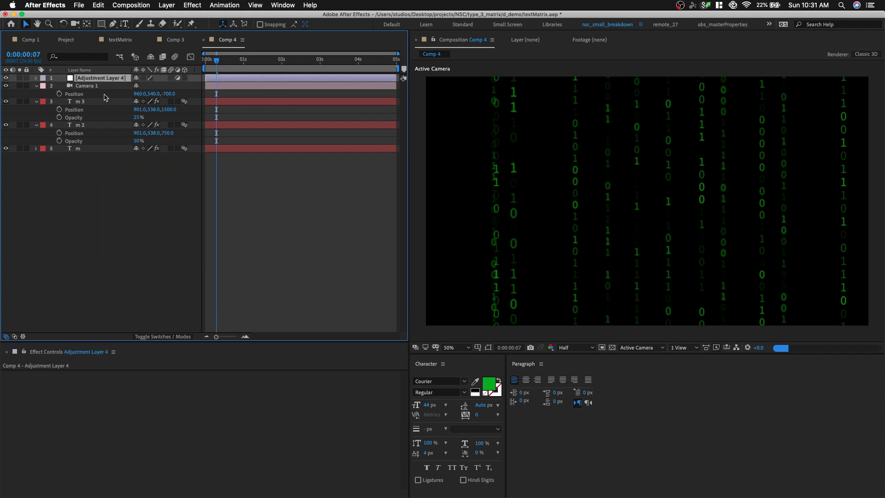
pyautogui.moveTo(108, 81); pyautogui.dragTo(109, 95)
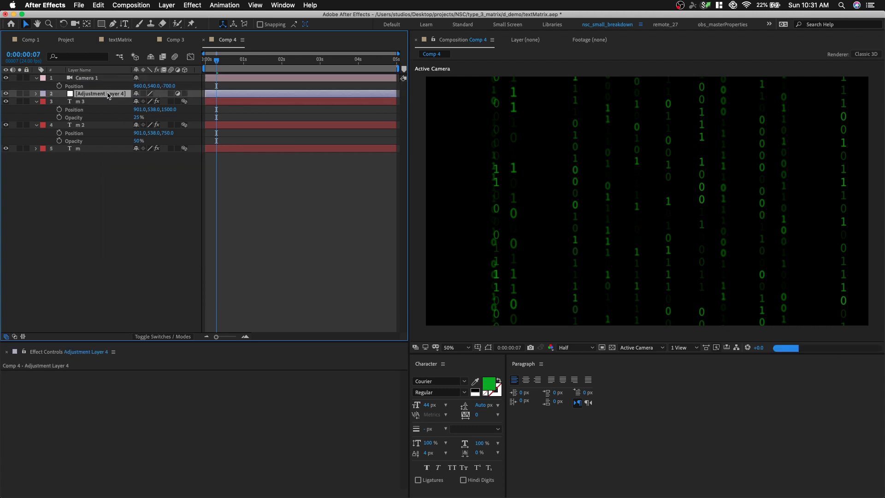
pyautogui.press('Return')
pyautogui.write('glow')
pyautogui.press('Return')
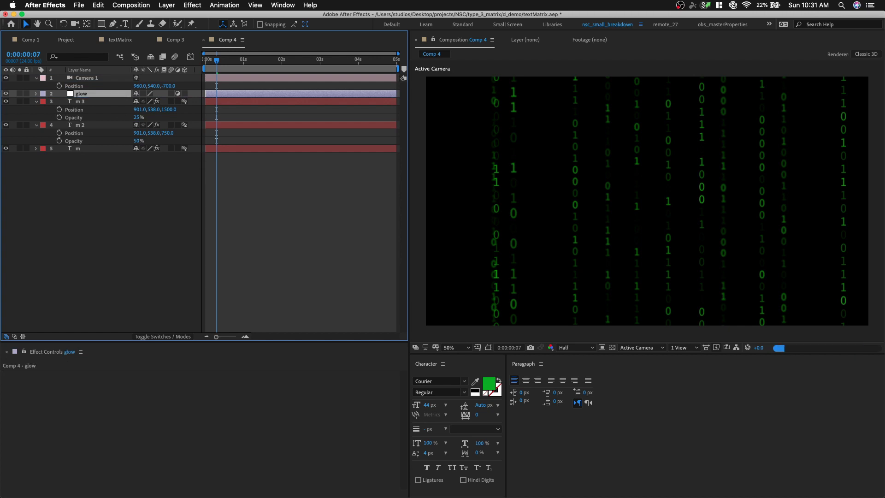
# Apply the Stylize > Glow effect to the glow adjustment layer.
pyautogui.click(189, 5)
pyautogui.scroll(-8, 209, 479)
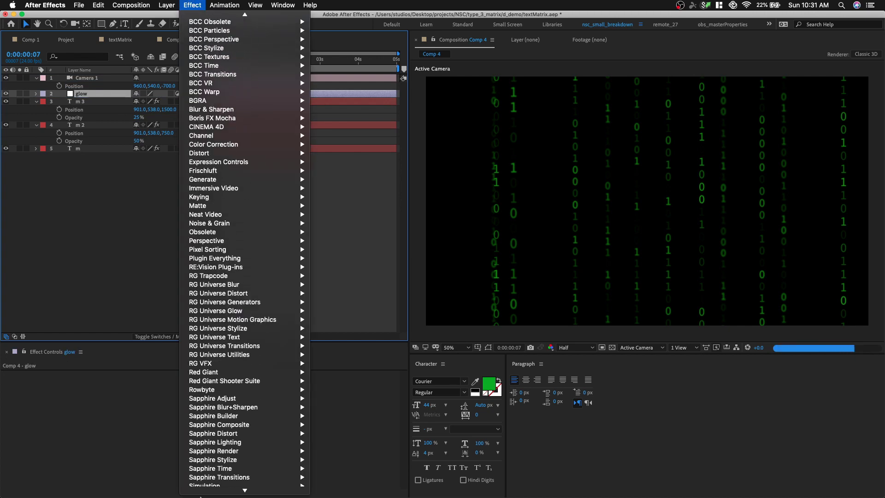
pyautogui.moveTo(264, 437)
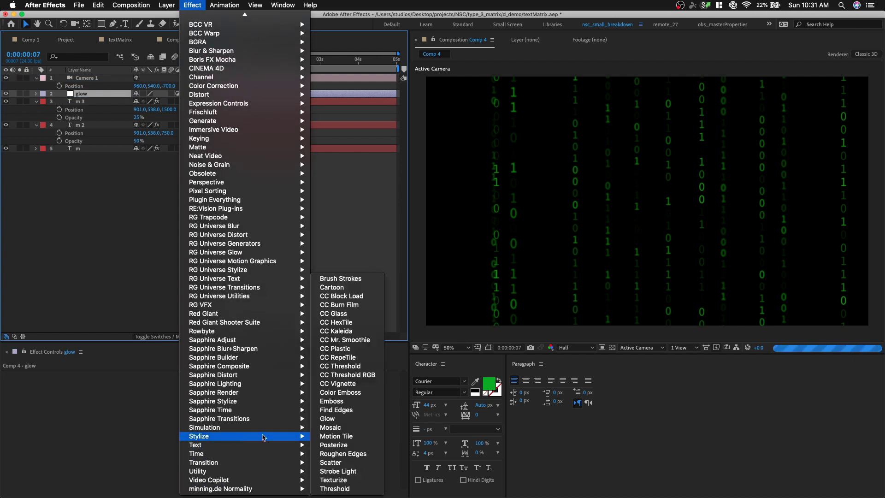
pyautogui.click(367, 417)
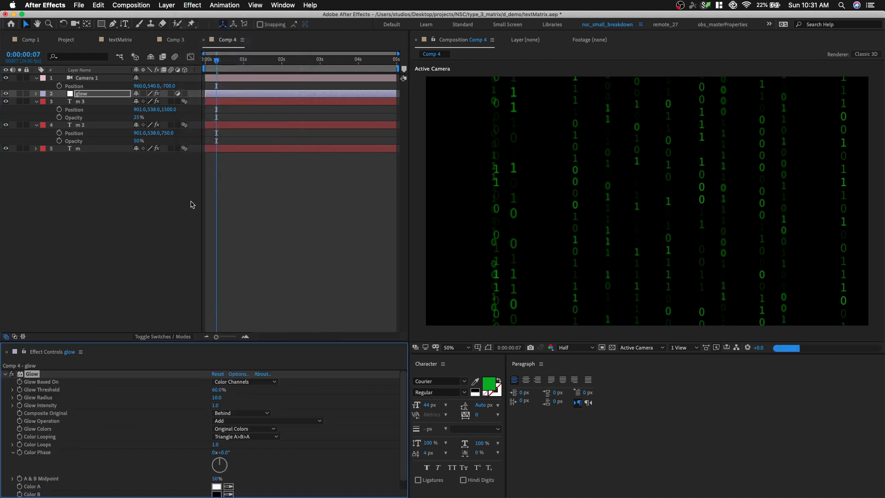
# Set Glow Threshold to 30%, Glow Radius to 35 and Glow Intensity to 0.2.
pyautogui.click(217, 389)
pyautogui.write('30')
pyautogui.press('Return')
pyautogui.click(220, 398)
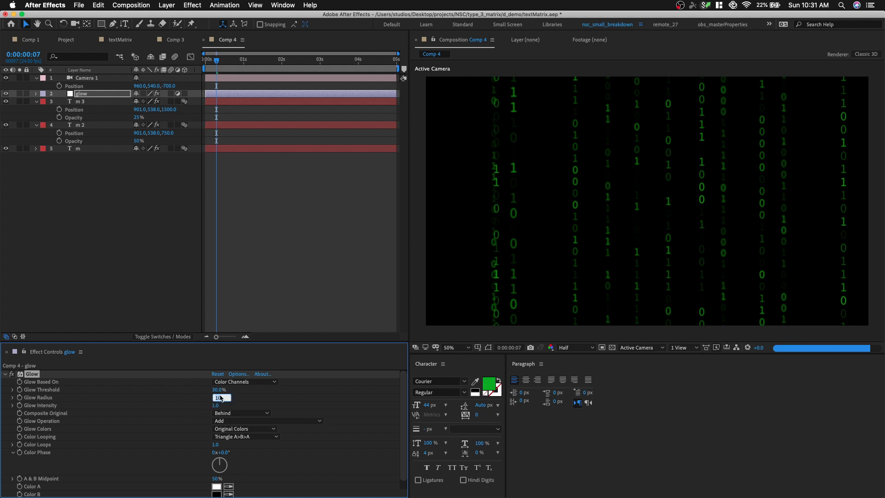
pyautogui.write('35.')
pyautogui.press('Return')
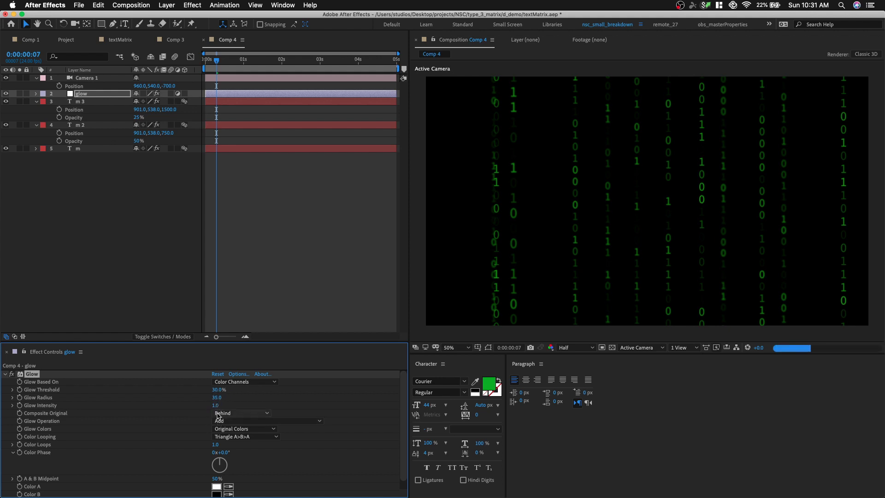
pyautogui.click(218, 405)
pyautogui.write('0.2')
pyautogui.press('Return')
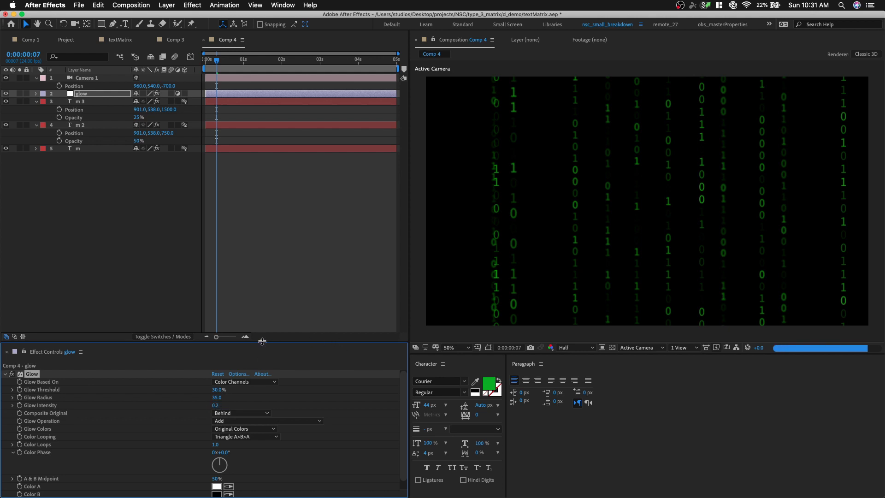
pyautogui.moveTo(261, 341); pyautogui.dragTo(265, 283)
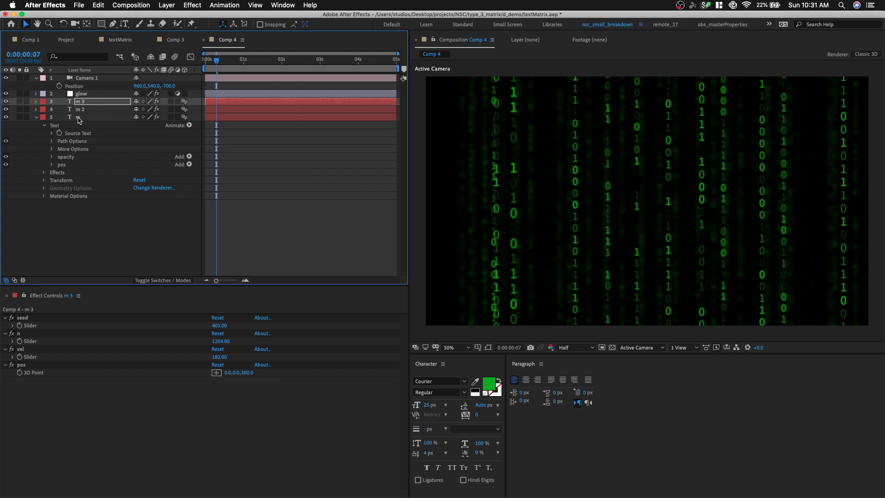
# Lower layer m's seed slider from 415 to 382 in Effect Controls.
pyautogui.click(79, 120)
pyautogui.click(148, 212)
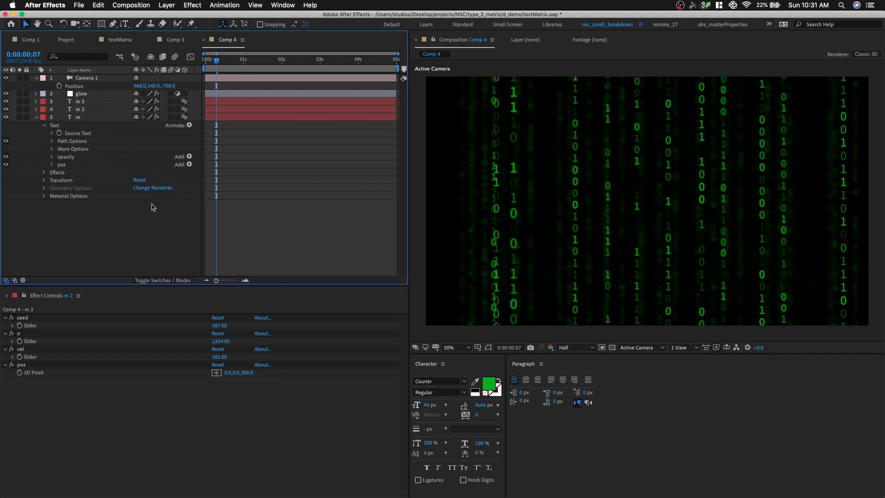
pyautogui.click(97, 109)
pyautogui.click(97, 117)
pyautogui.moveTo(219, 325); pyautogui.dragTo(209, 325)
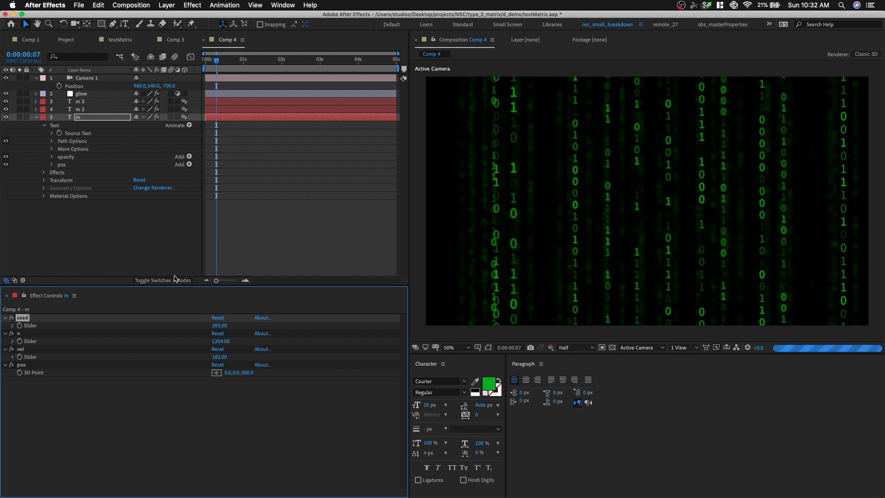
pyautogui.moveTo(219, 326); pyautogui.dragTo(212, 327)
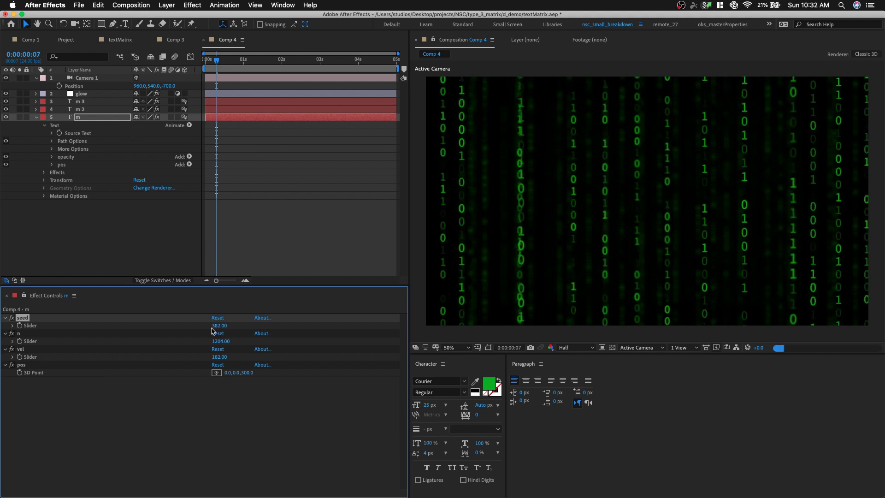
pyautogui.click(98, 111)
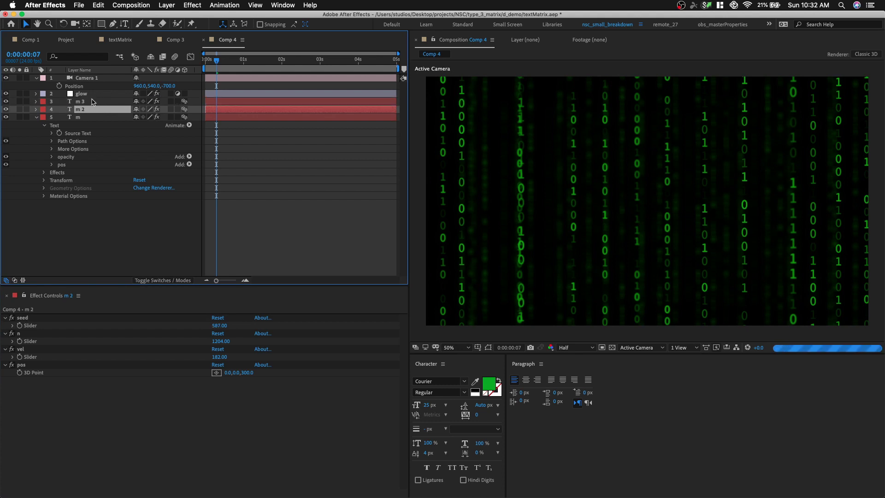
# Apply Hue/Saturation to layer m 2 with Master Saturation at -50.
pyautogui.click(192, 4)
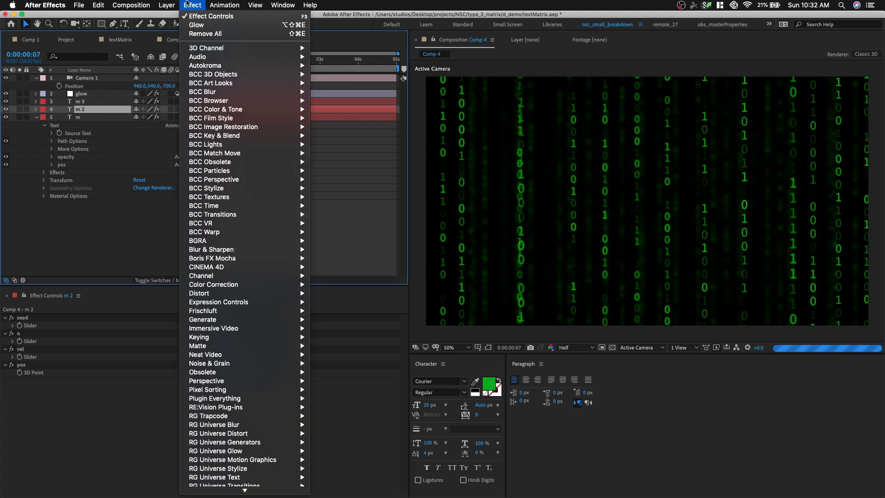
pyautogui.scroll(-2, 258, 461)
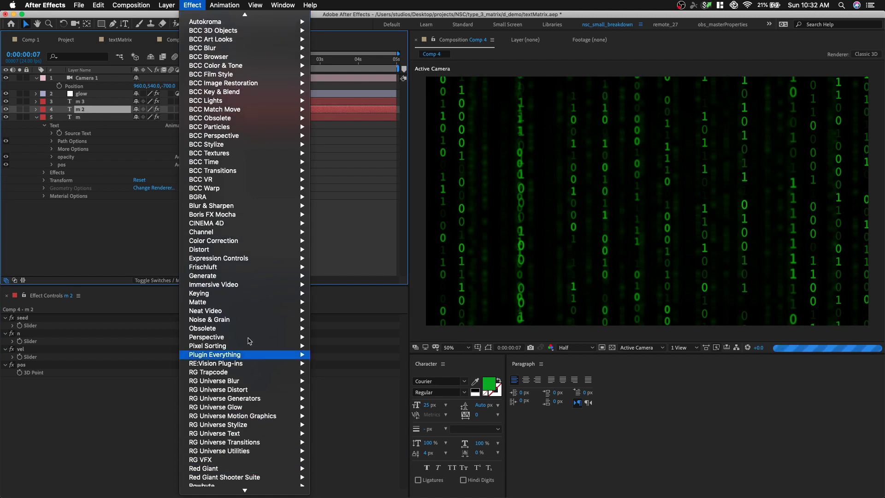
pyautogui.moveTo(272, 248)
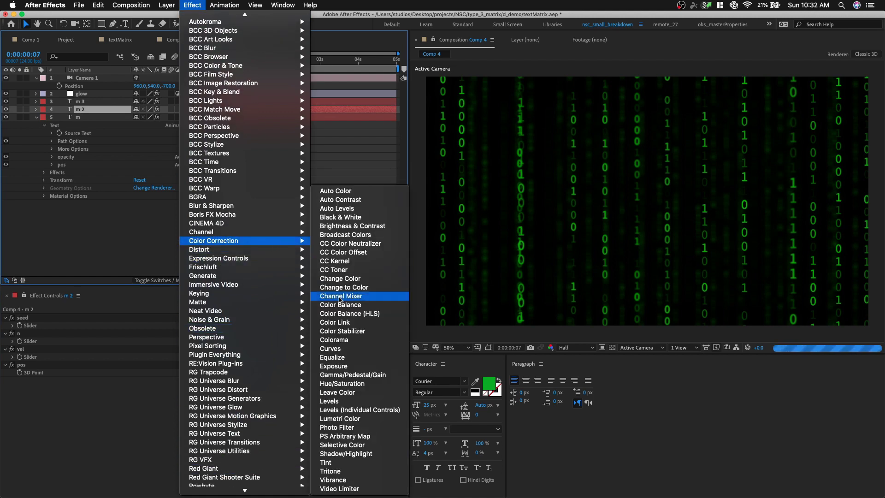
pyautogui.click(341, 383)
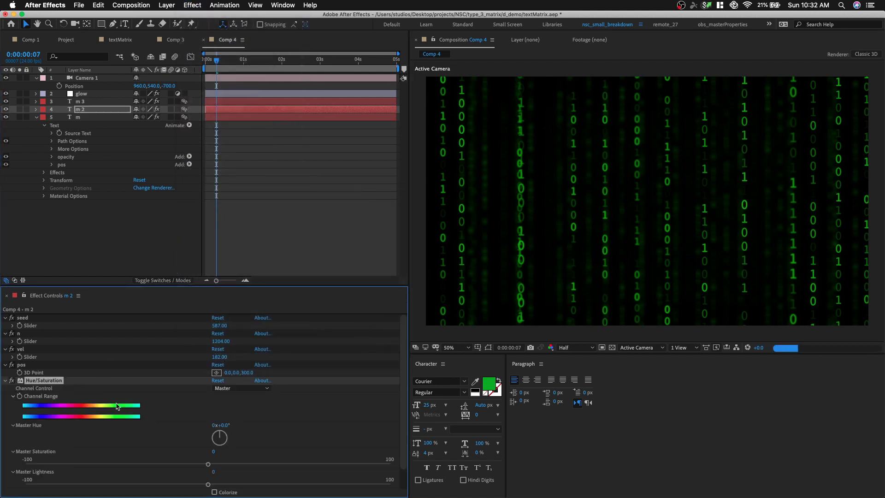
pyautogui.click(145, 463)
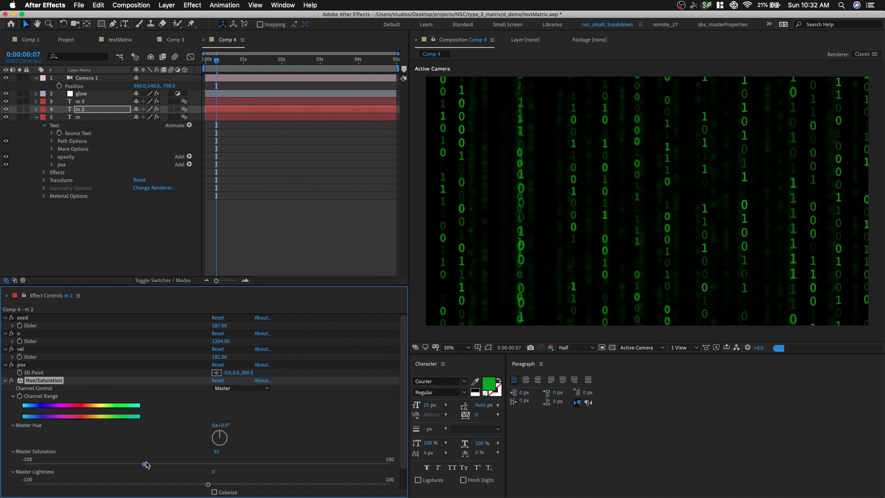
pyautogui.moveTo(146, 464); pyautogui.dragTo(117, 464)
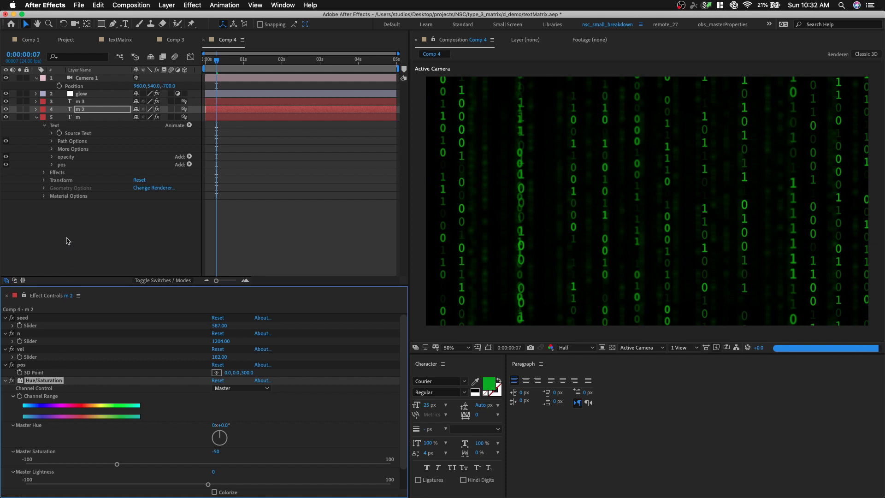
# Paste the same Hue/Saturation effect onto layer m 3.
pyautogui.click(89, 102)
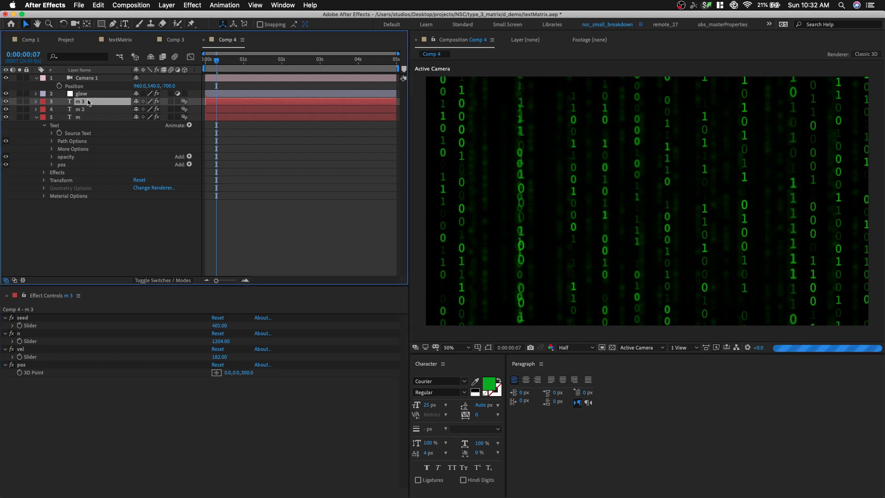
pyautogui.press('super+v')
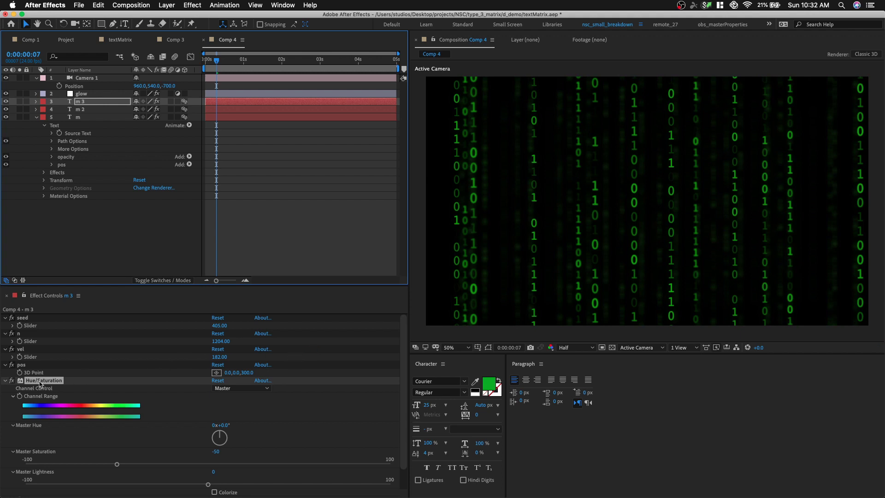
pyautogui.click(8, 381)
pyautogui.click(349, 236)
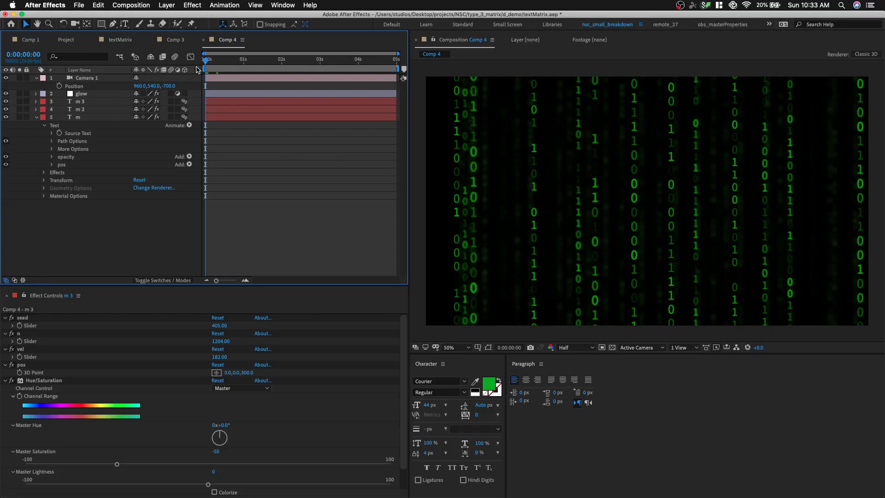
# Play Comp 4 from frame 0 to preview the glowing, layered binary rain through Camera 1.
pyautogui.press('space')
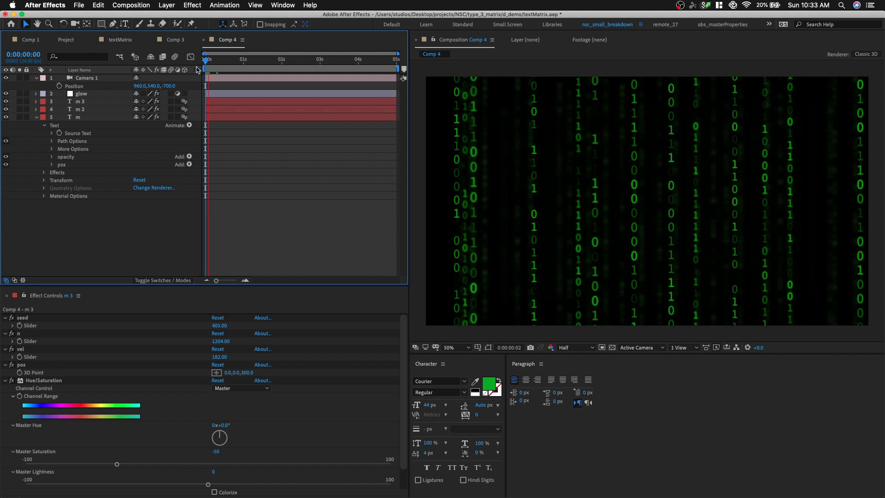